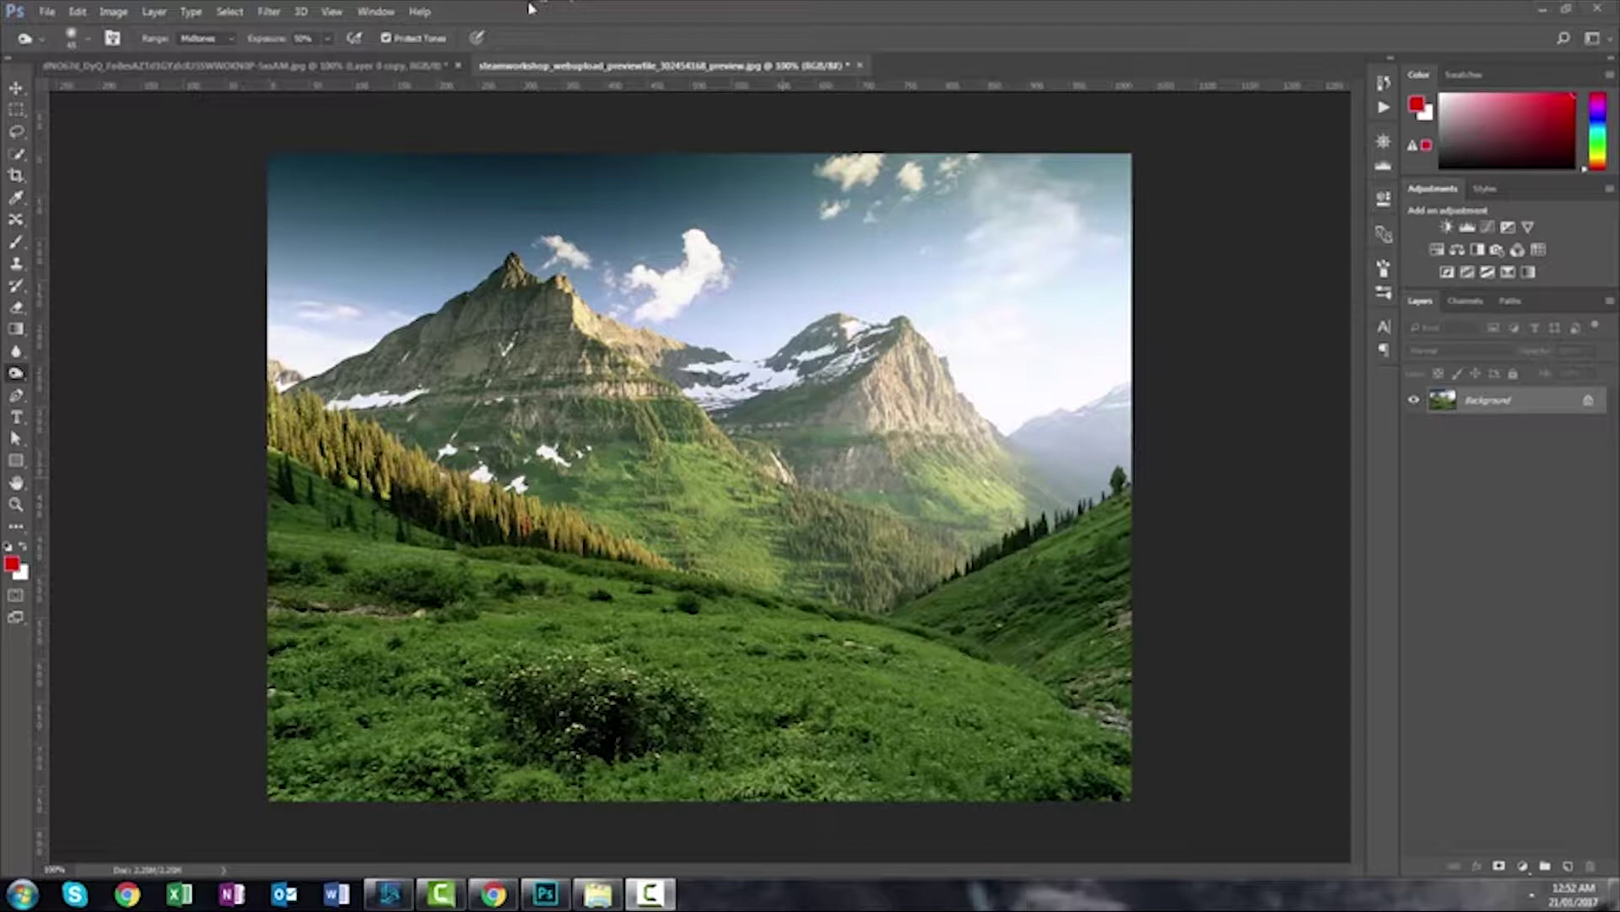
# Unlock the Background layer and duplicate it as a separate working copy.
pyautogui.click(1590, 402)
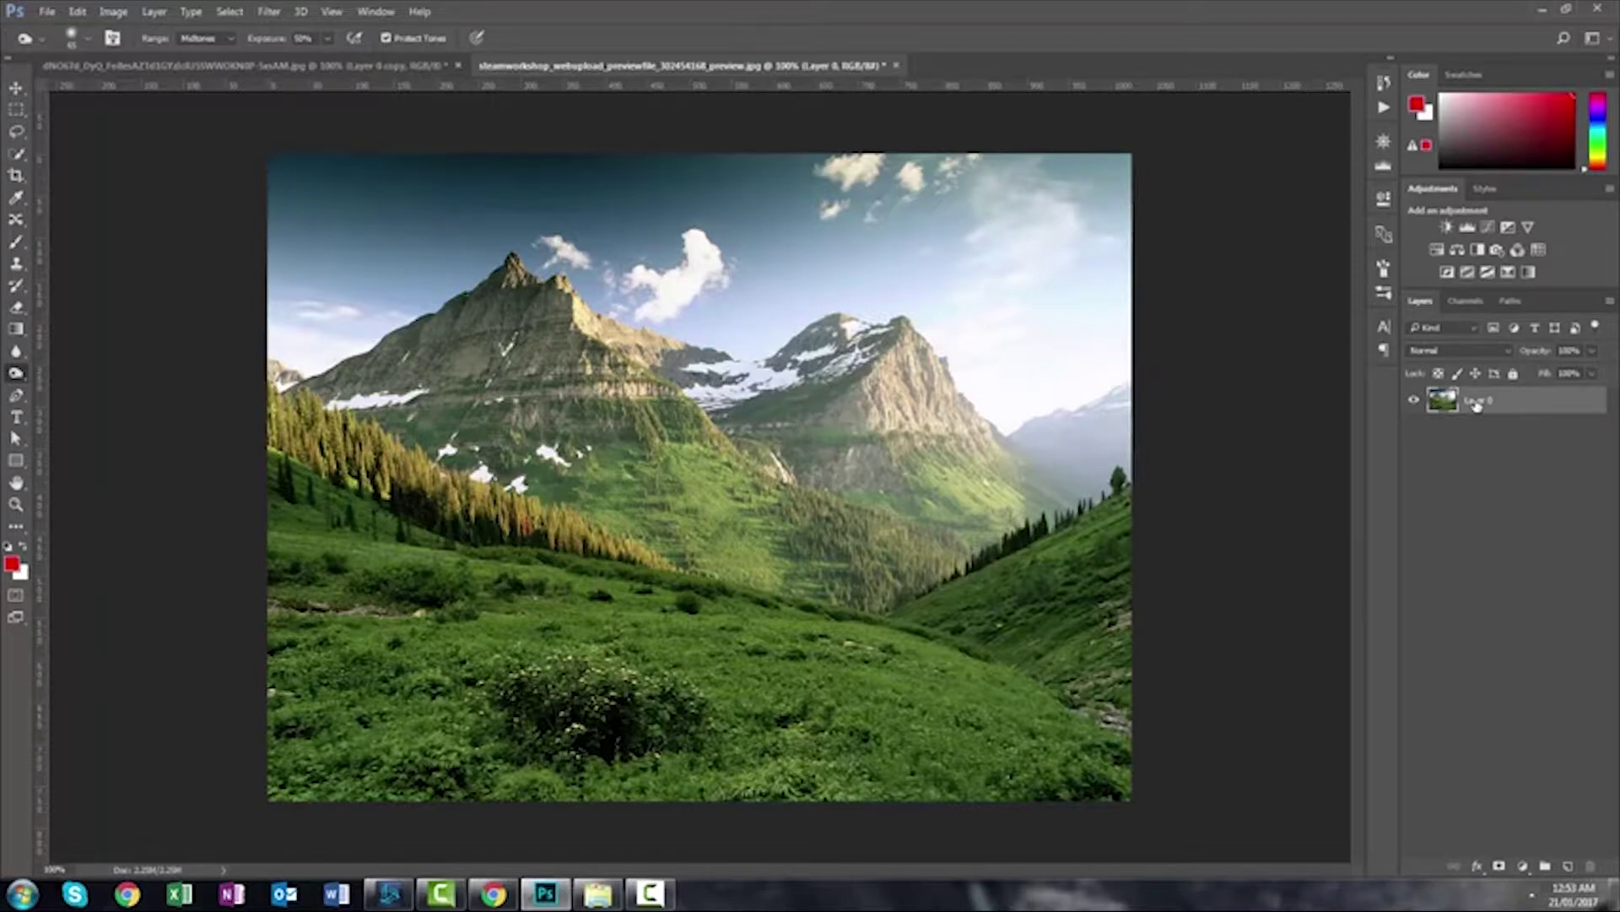
pyautogui.moveTo(1477, 405); pyautogui.dragTo(1575, 862)
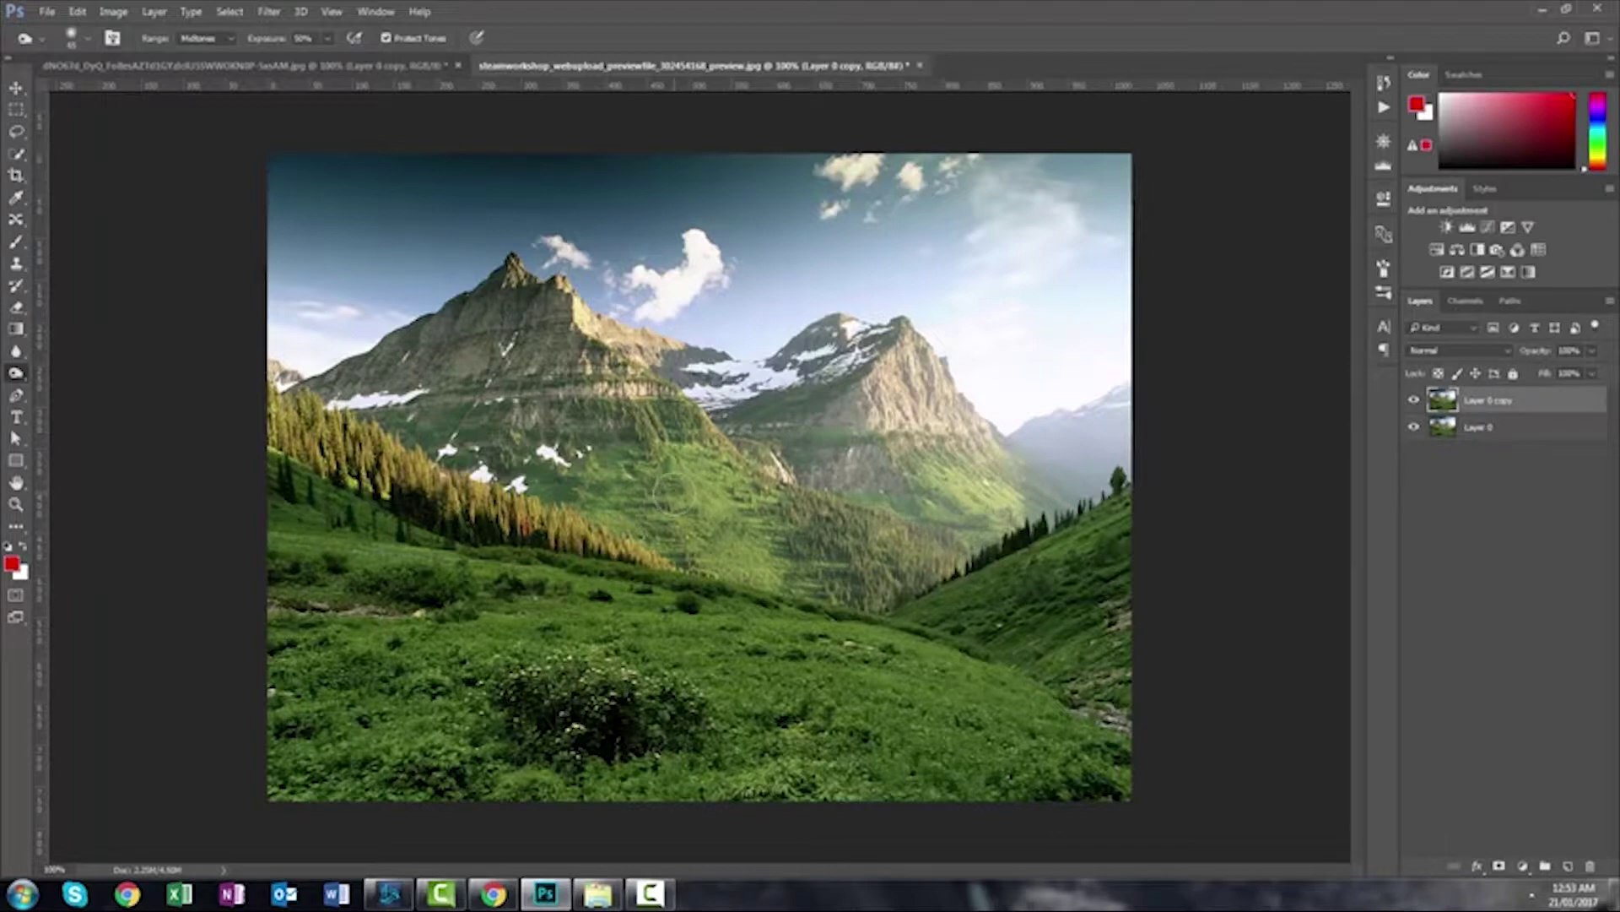
# Activate the Dodge tool and slightly reduce the size of its soft brush.
pyautogui.rightClick(16, 374)
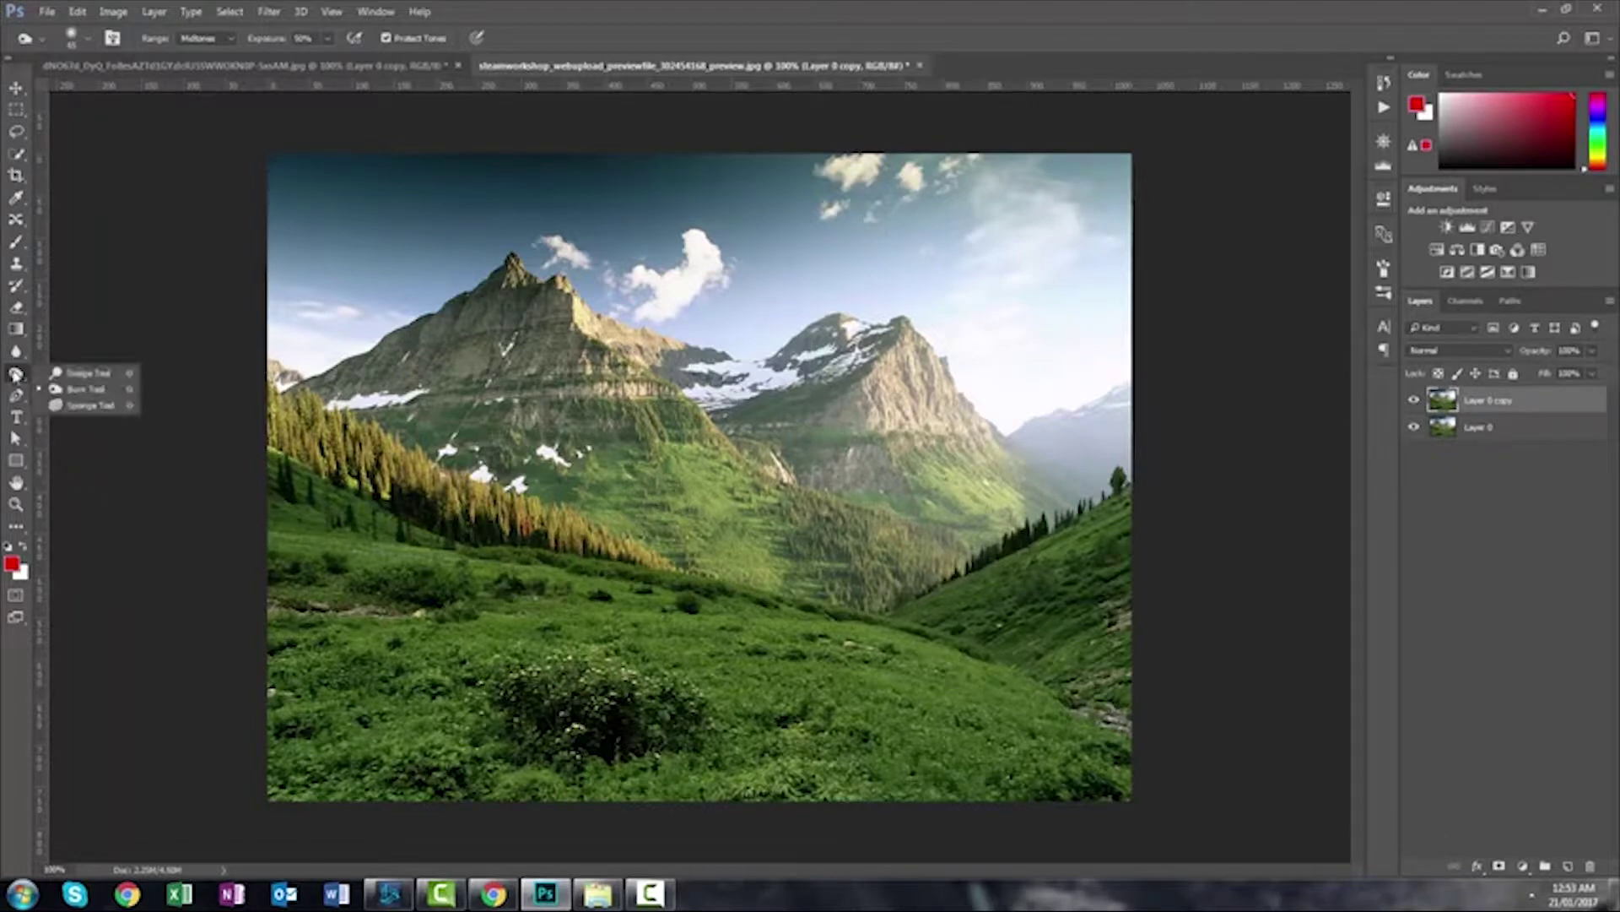
pyautogui.click(89, 375)
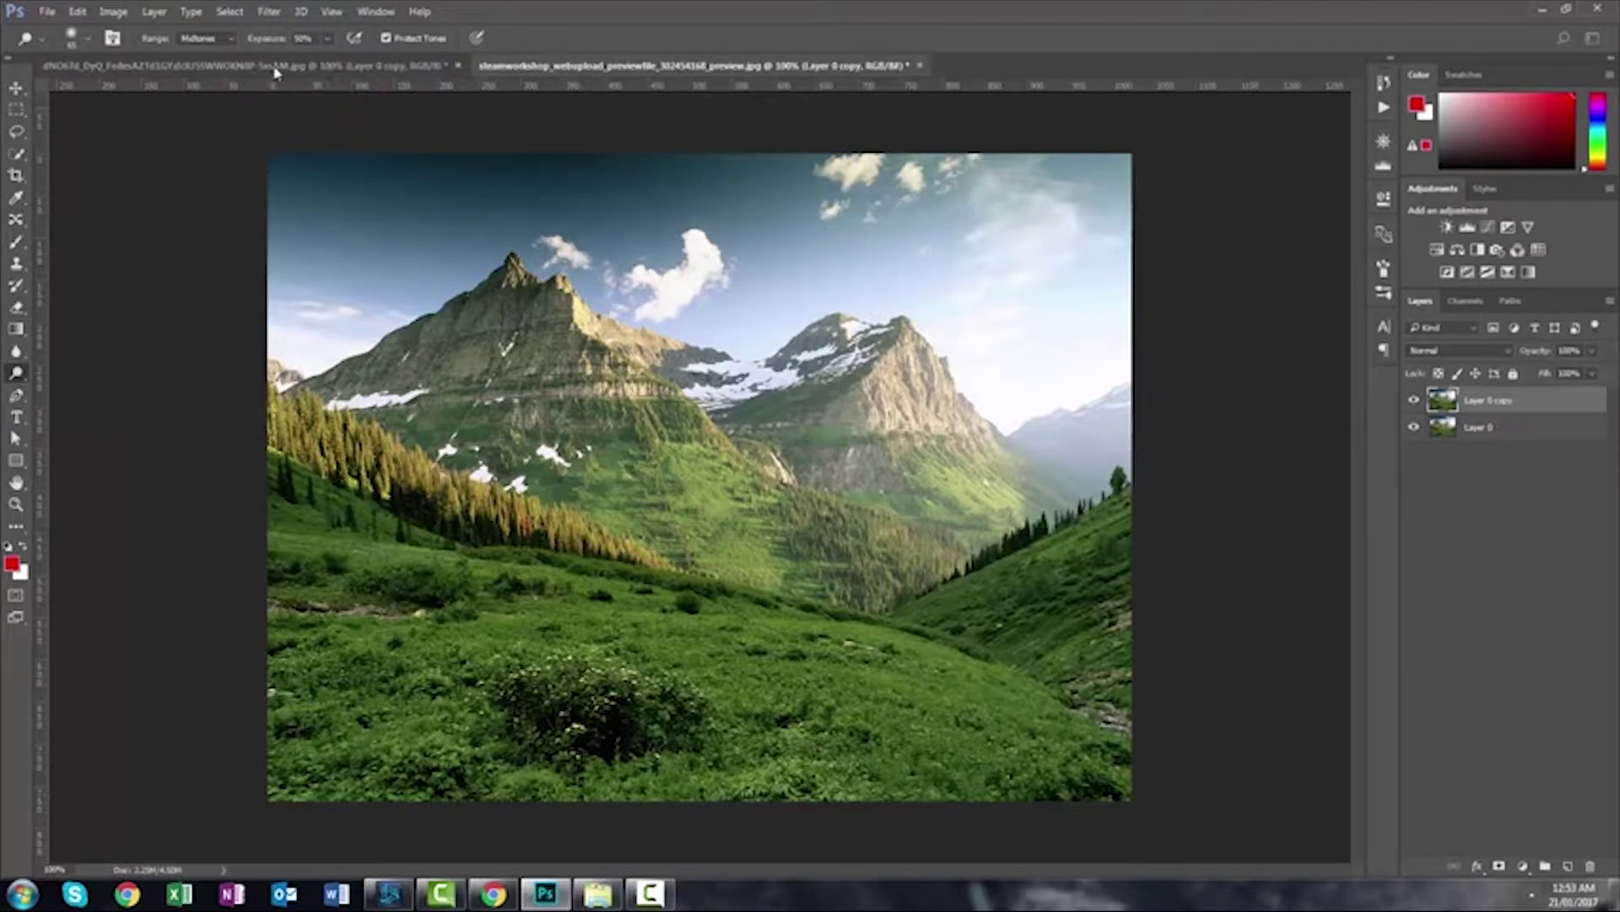
pyautogui.click(91, 39)
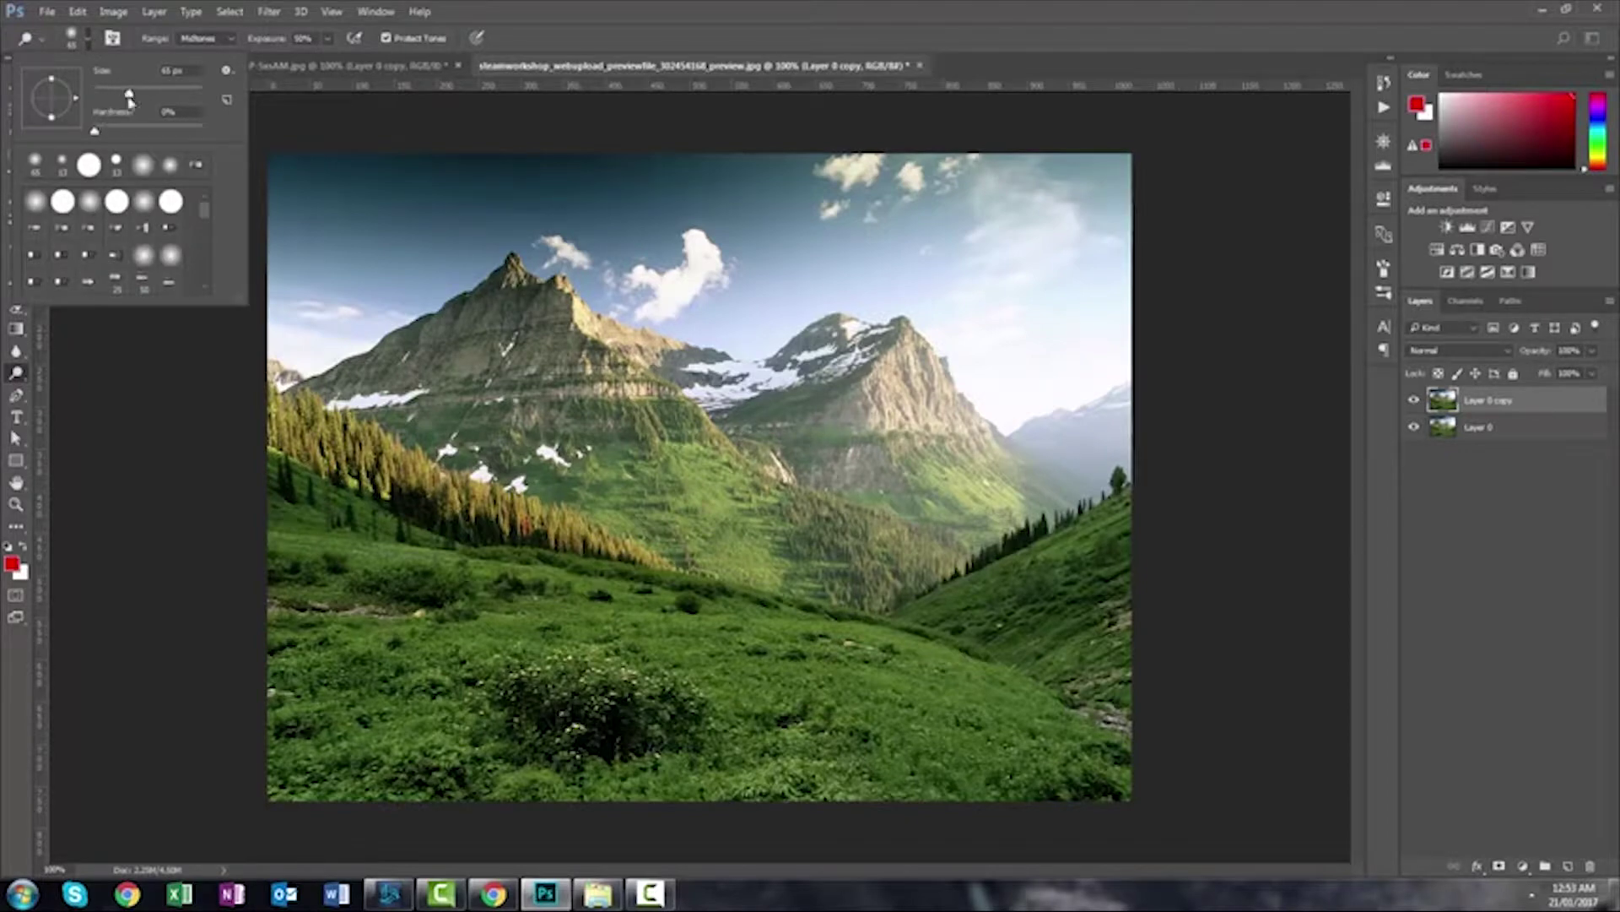
pyautogui.moveTo(129, 99); pyautogui.dragTo(127, 99)
pyautogui.click(530, 17)
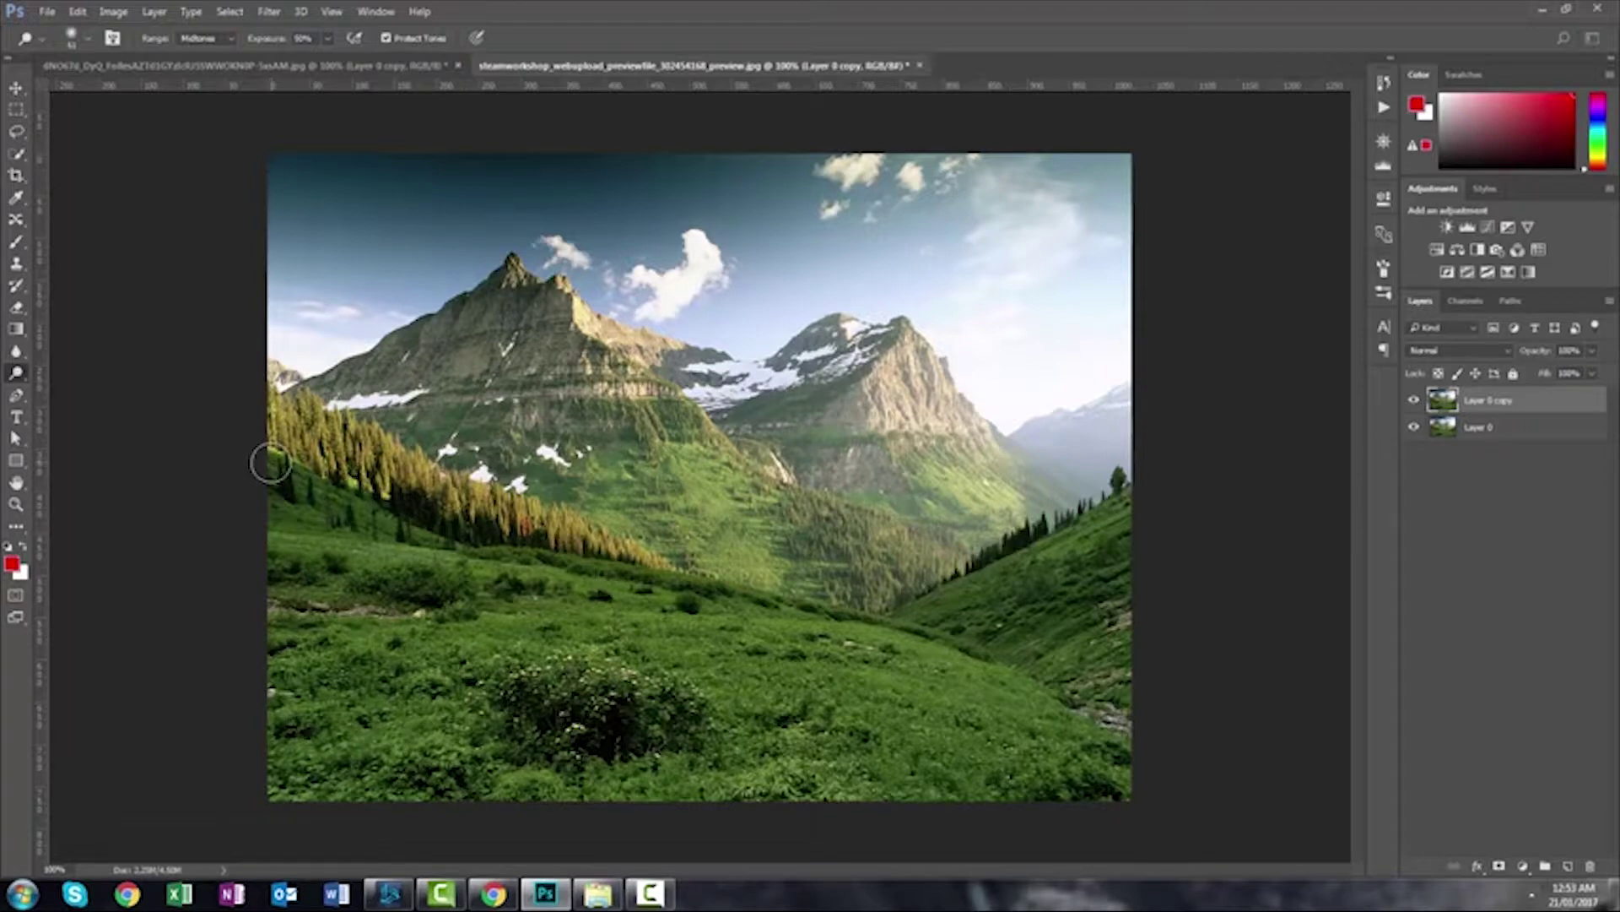
pyautogui.rightClick(18, 376)
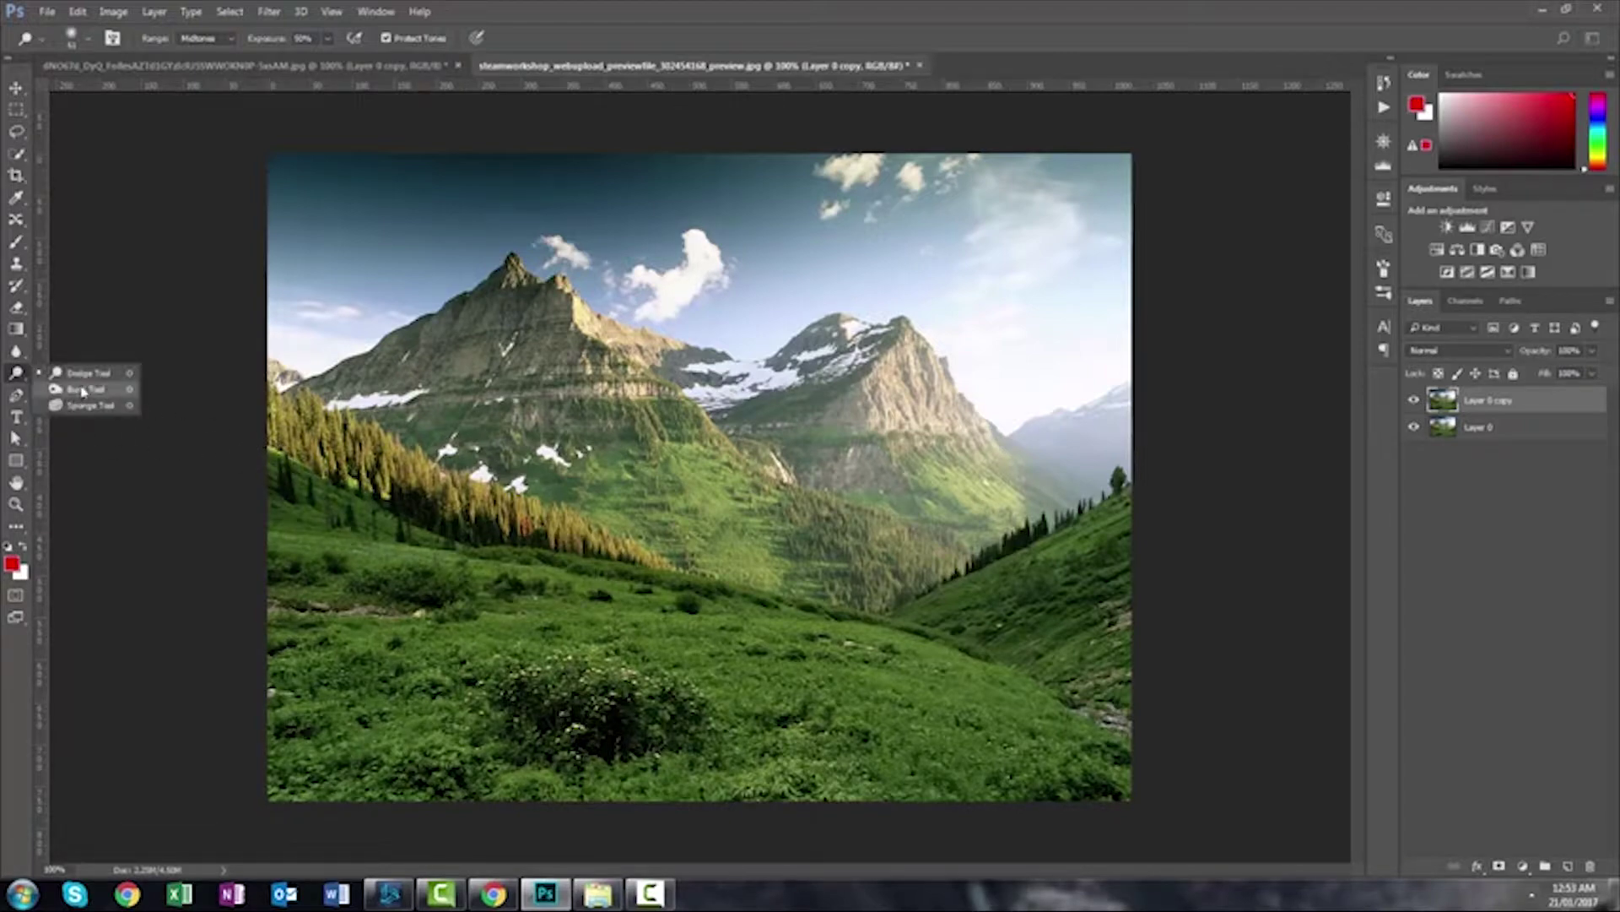
pyautogui.click(87, 374)
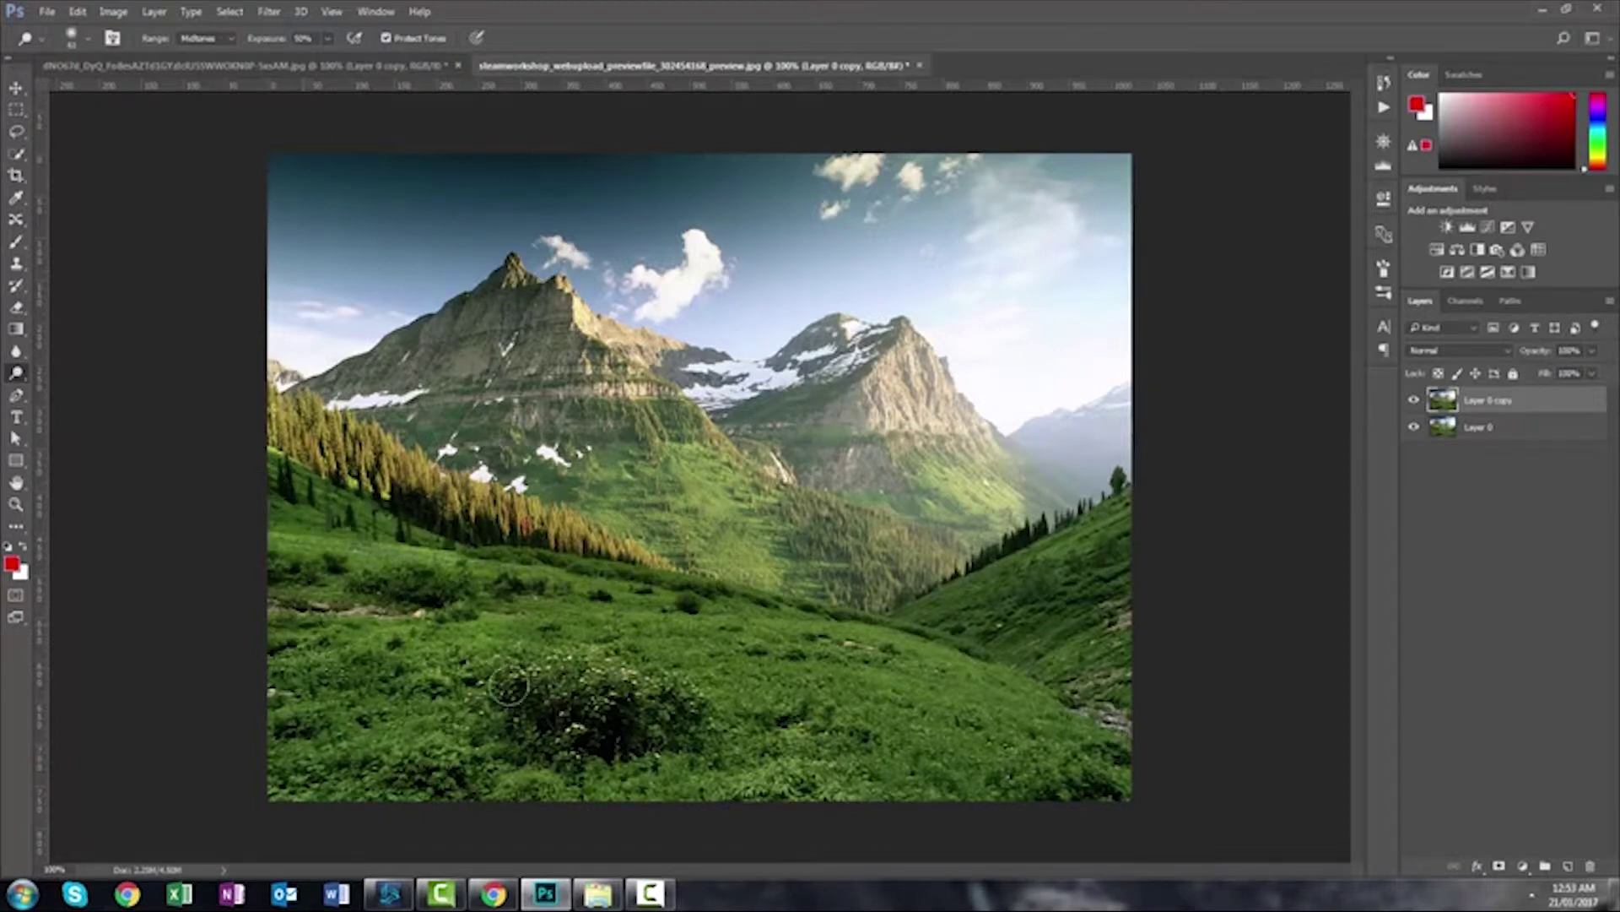
# Dodge the green meadow in the foreground with Midtones at 50% exposure, and compare it with the original by toggling the copied layer's visibility.
pyautogui.moveTo(216, 696)
pyautogui.mouseDown()
pyautogui.moveTo(246, 778)
pyautogui.moveTo(1107, 782)
pyautogui.moveTo(738, 818)
pyautogui.moveTo(1000, 701)
pyautogui.moveTo(896, 740)
pyautogui.moveTo(574, 649)
pyautogui.moveTo(388, 624)
pyautogui.moveTo(454, 596)
pyautogui.moveTo(325, 511)
pyautogui.moveTo(878, 663)
pyautogui.moveTo(1088, 603)
pyautogui.moveTo(924, 642)
pyautogui.moveTo(951, 606)
pyautogui.moveTo(1132, 605)
pyautogui.moveTo(1115, 663)
pyautogui.moveTo(1162, 737)
pyautogui.moveTo(1102, 787)
pyautogui.mouseUp()
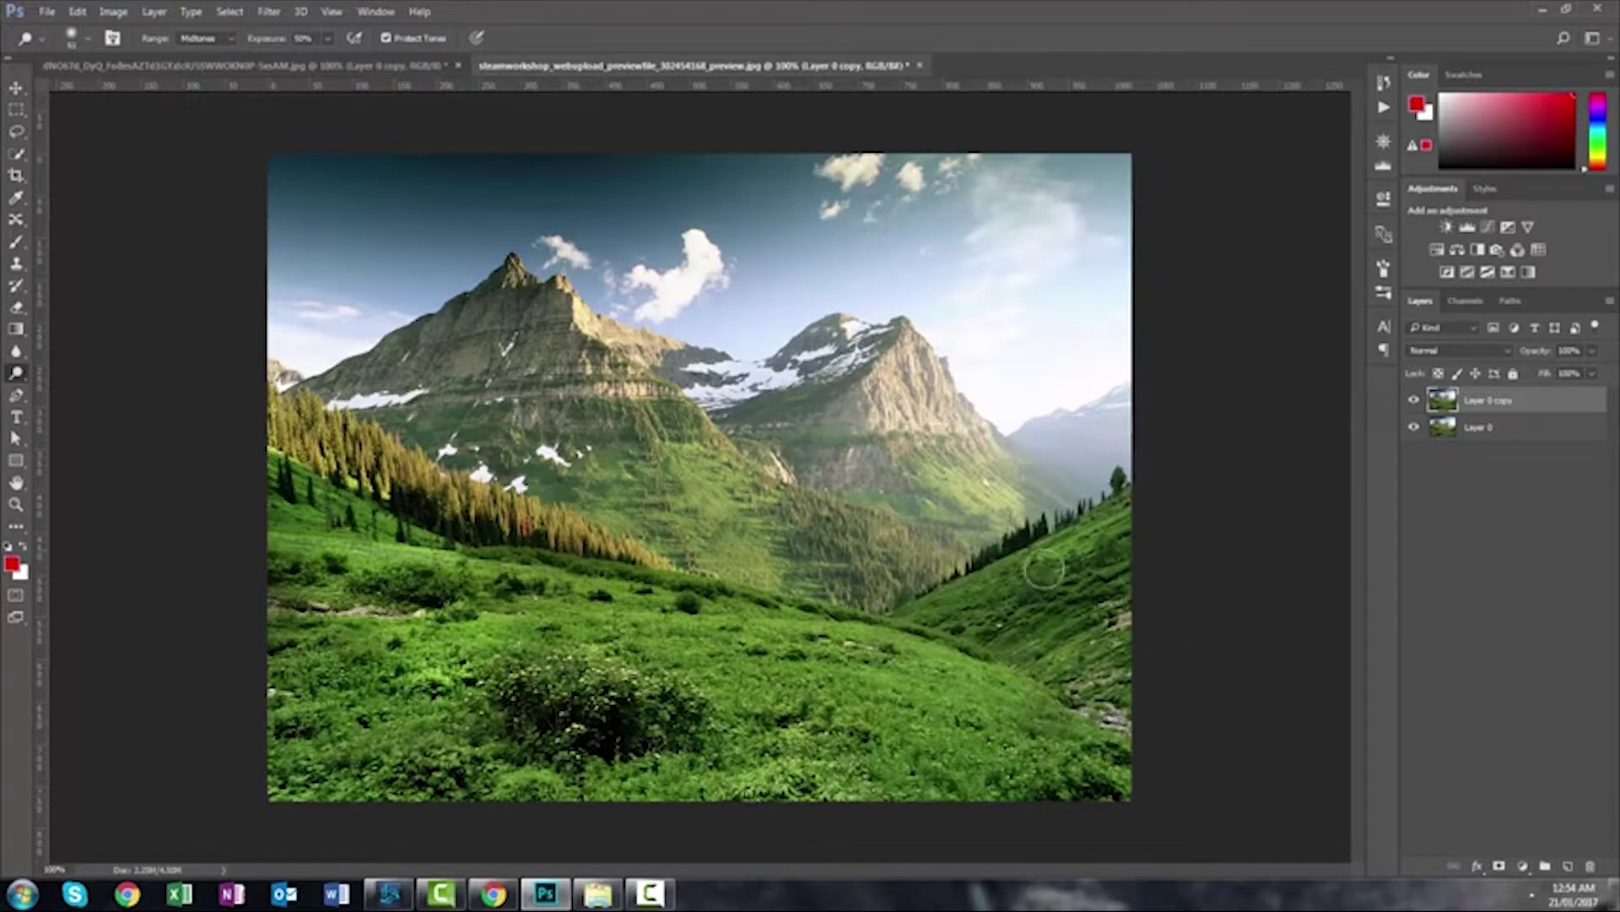
pyautogui.moveTo(766, 677)
pyautogui.mouseDown()
pyautogui.moveTo(832, 679)
pyautogui.moveTo(840, 785)
pyautogui.moveTo(894, 741)
pyautogui.mouseUp()
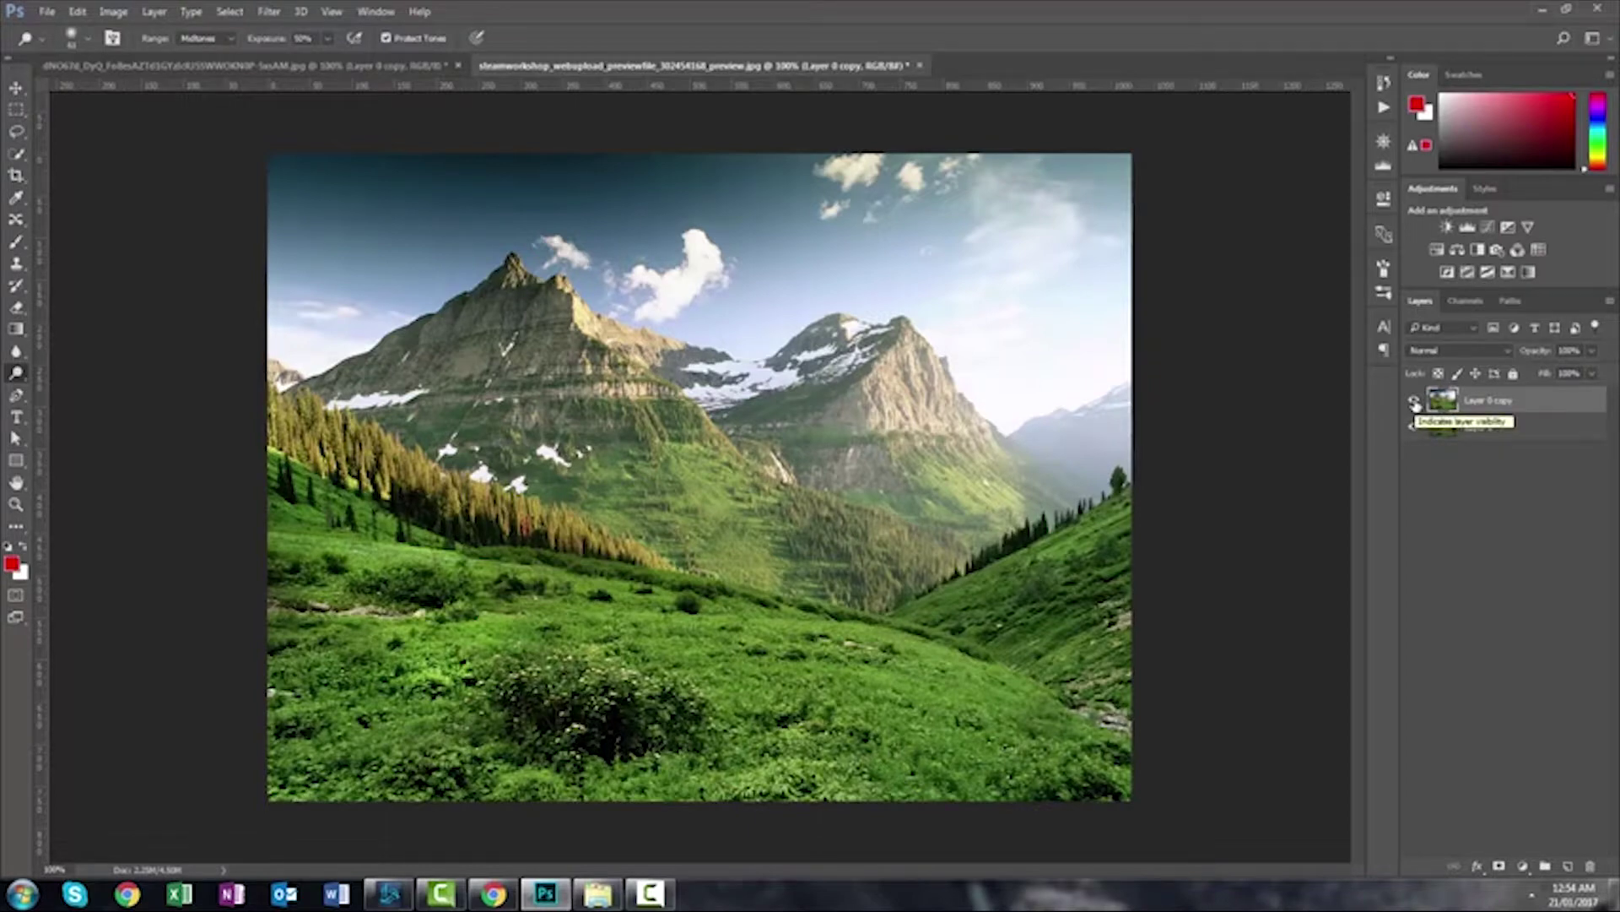
pyautogui.click(1415, 402)
pyautogui.click(1414, 401)
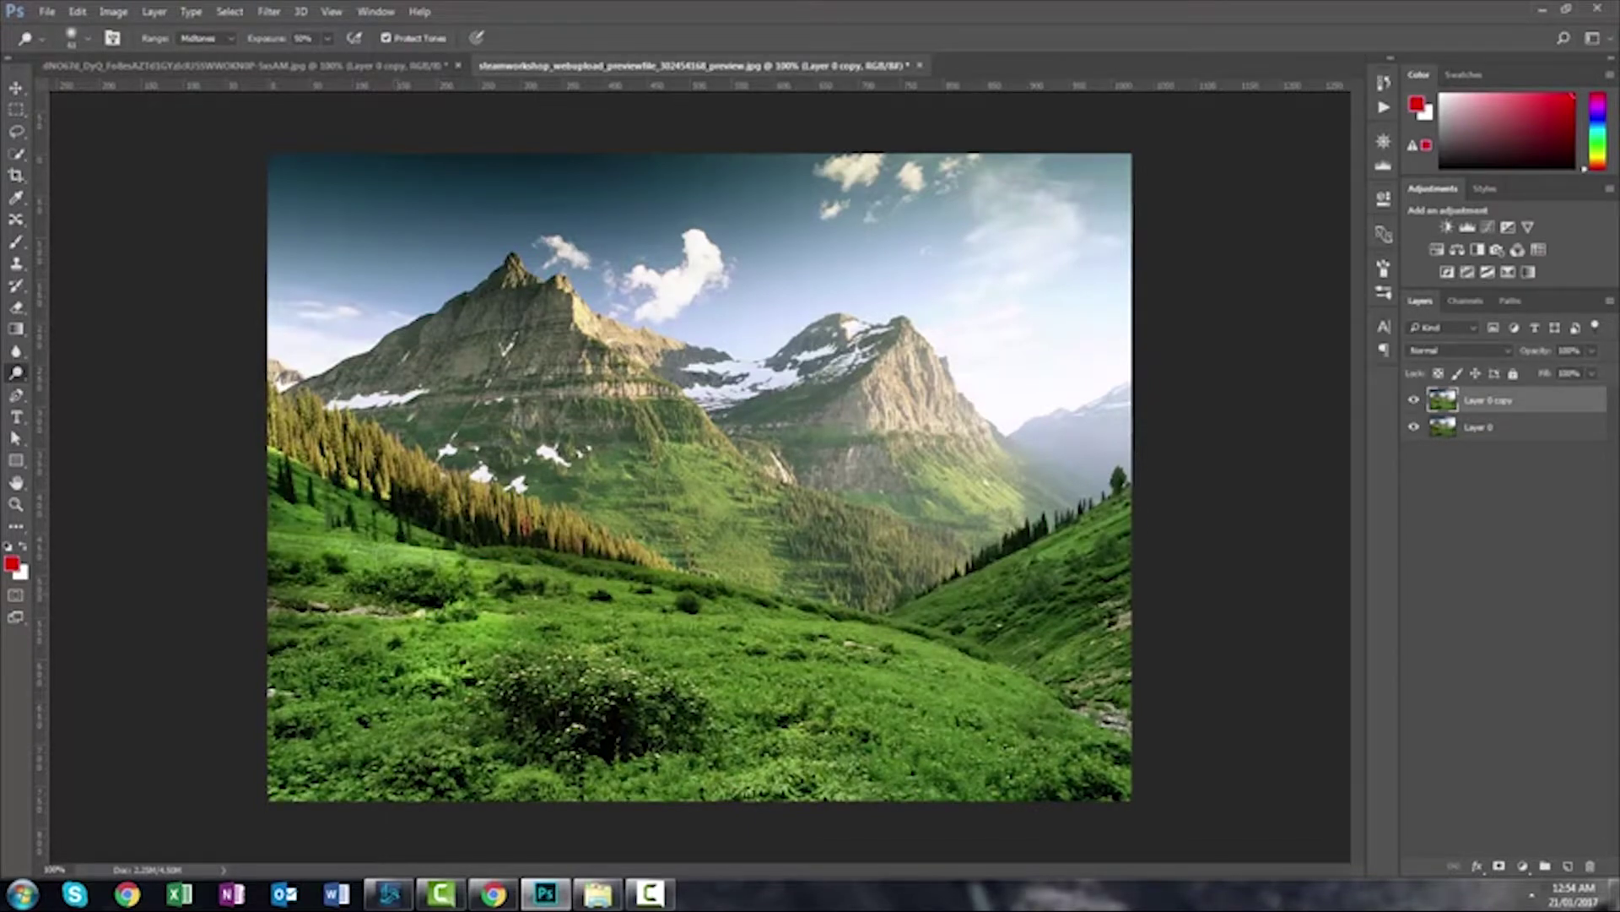
# Brighten the meadow and the grassy slopes on both sides further with repeated Dodge strokes.
pyautogui.moveTo(279, 472)
pyautogui.mouseDown()
pyautogui.moveTo(337, 574)
pyautogui.moveTo(304, 645)
pyautogui.moveTo(455, 743)
pyautogui.moveTo(720, 789)
pyautogui.moveTo(689, 663)
pyautogui.moveTo(439, 587)
pyautogui.moveTo(929, 709)
pyautogui.moveTo(828, 652)
pyautogui.moveTo(1055, 553)
pyautogui.moveTo(1110, 612)
pyautogui.moveTo(881, 671)
pyautogui.moveTo(1009, 731)
pyautogui.moveTo(1108, 719)
pyautogui.mouseUp()
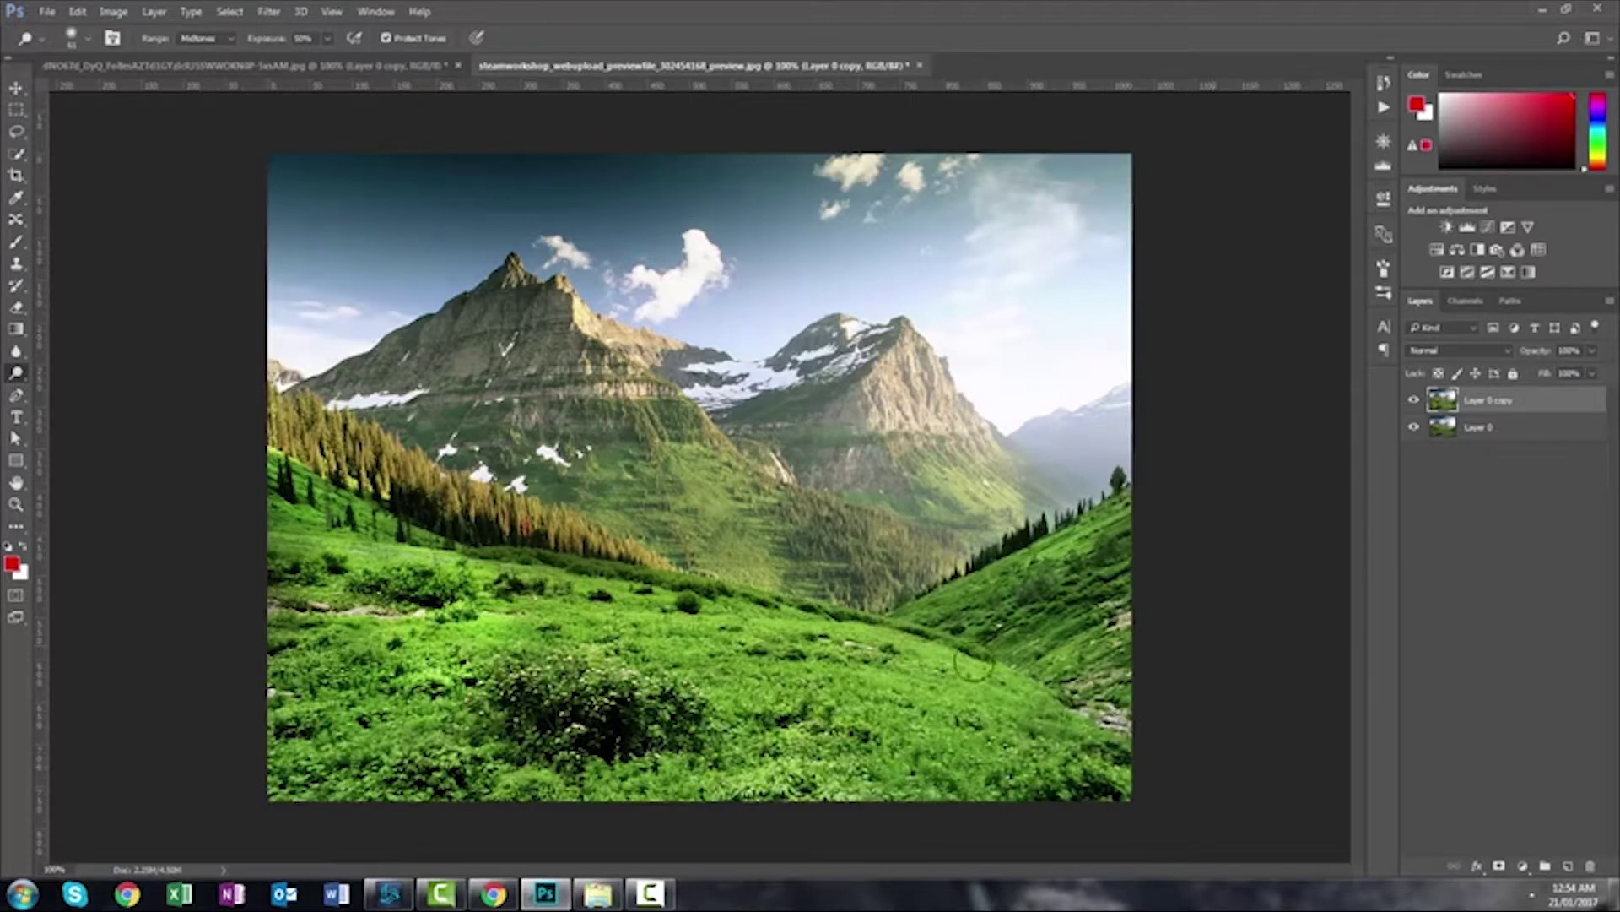
pyautogui.moveTo(633, 713)
pyautogui.mouseDown()
pyautogui.moveTo(506, 666)
pyautogui.moveTo(337, 548)
pyautogui.moveTo(354, 524)
pyautogui.moveTo(304, 456)
pyautogui.mouseUp()
pyautogui.moveTo(372, 591)
pyautogui.mouseDown()
pyautogui.moveTo(363, 659)
pyautogui.moveTo(928, 726)
pyautogui.moveTo(405, 772)
pyautogui.moveTo(329, 760)
pyautogui.moveTo(1114, 773)
pyautogui.moveTo(937, 608)
pyautogui.moveTo(800, 709)
pyautogui.mouseUp()
pyautogui.moveTo(983, 656); pyautogui.dragTo(1105, 656)
pyautogui.moveTo(949, 643)
pyautogui.mouseDown()
pyautogui.moveTo(588, 637)
pyautogui.moveTo(576, 506)
pyautogui.moveTo(287, 397)
pyautogui.mouseUp()
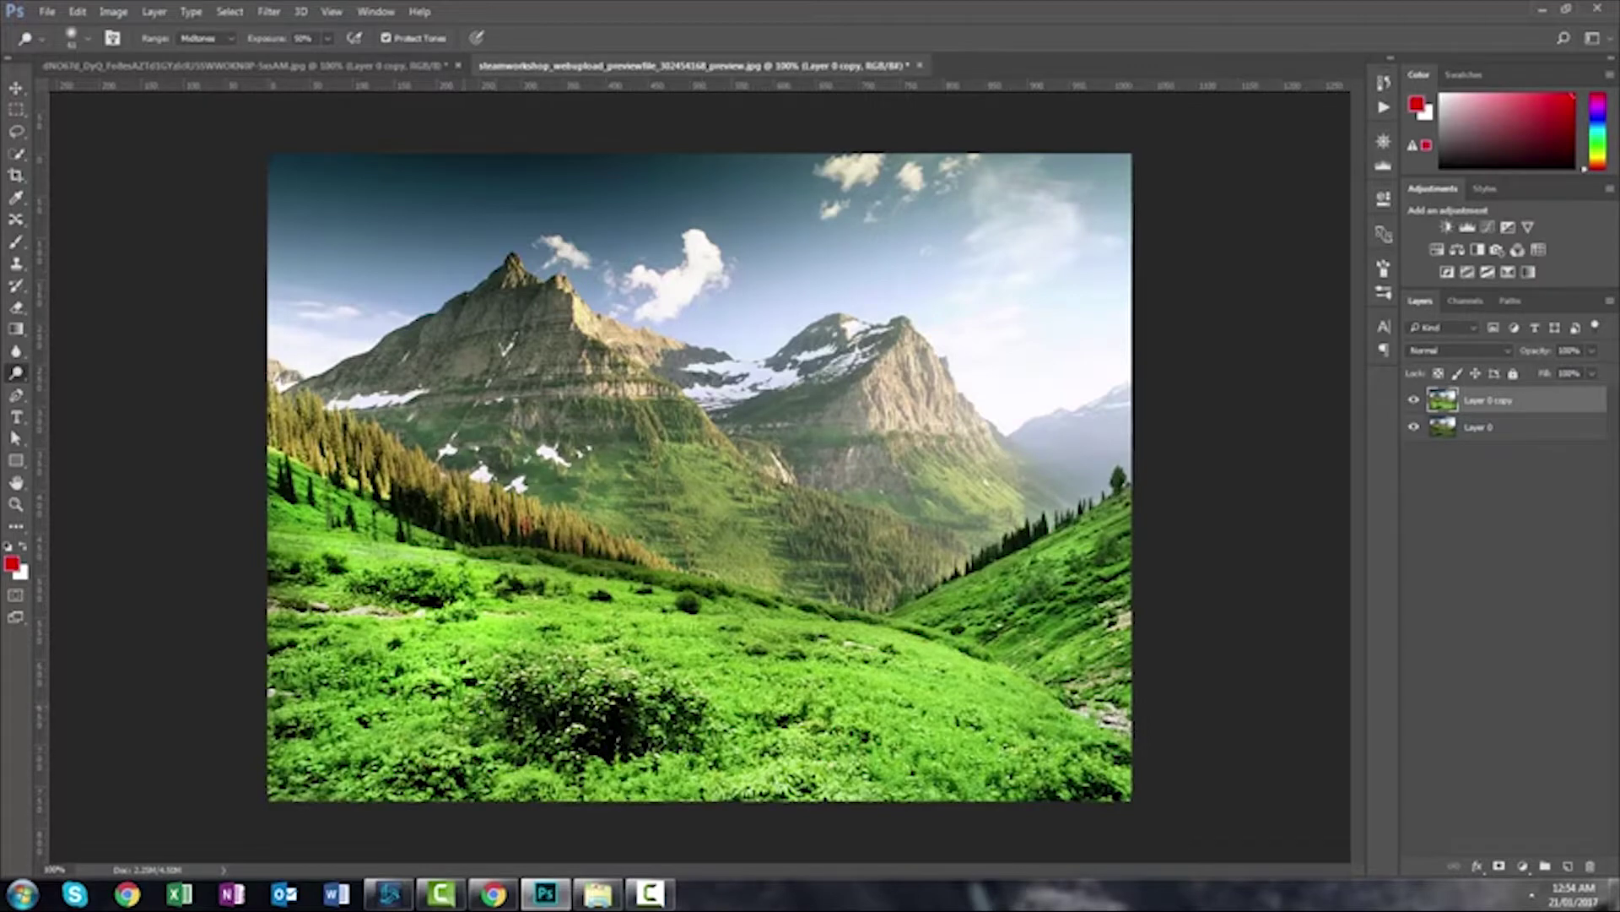
# Darken the sky above the mountains with the Burn tool, using the Midtones range at 30% exposure.
pyautogui.rightClick(17, 379)
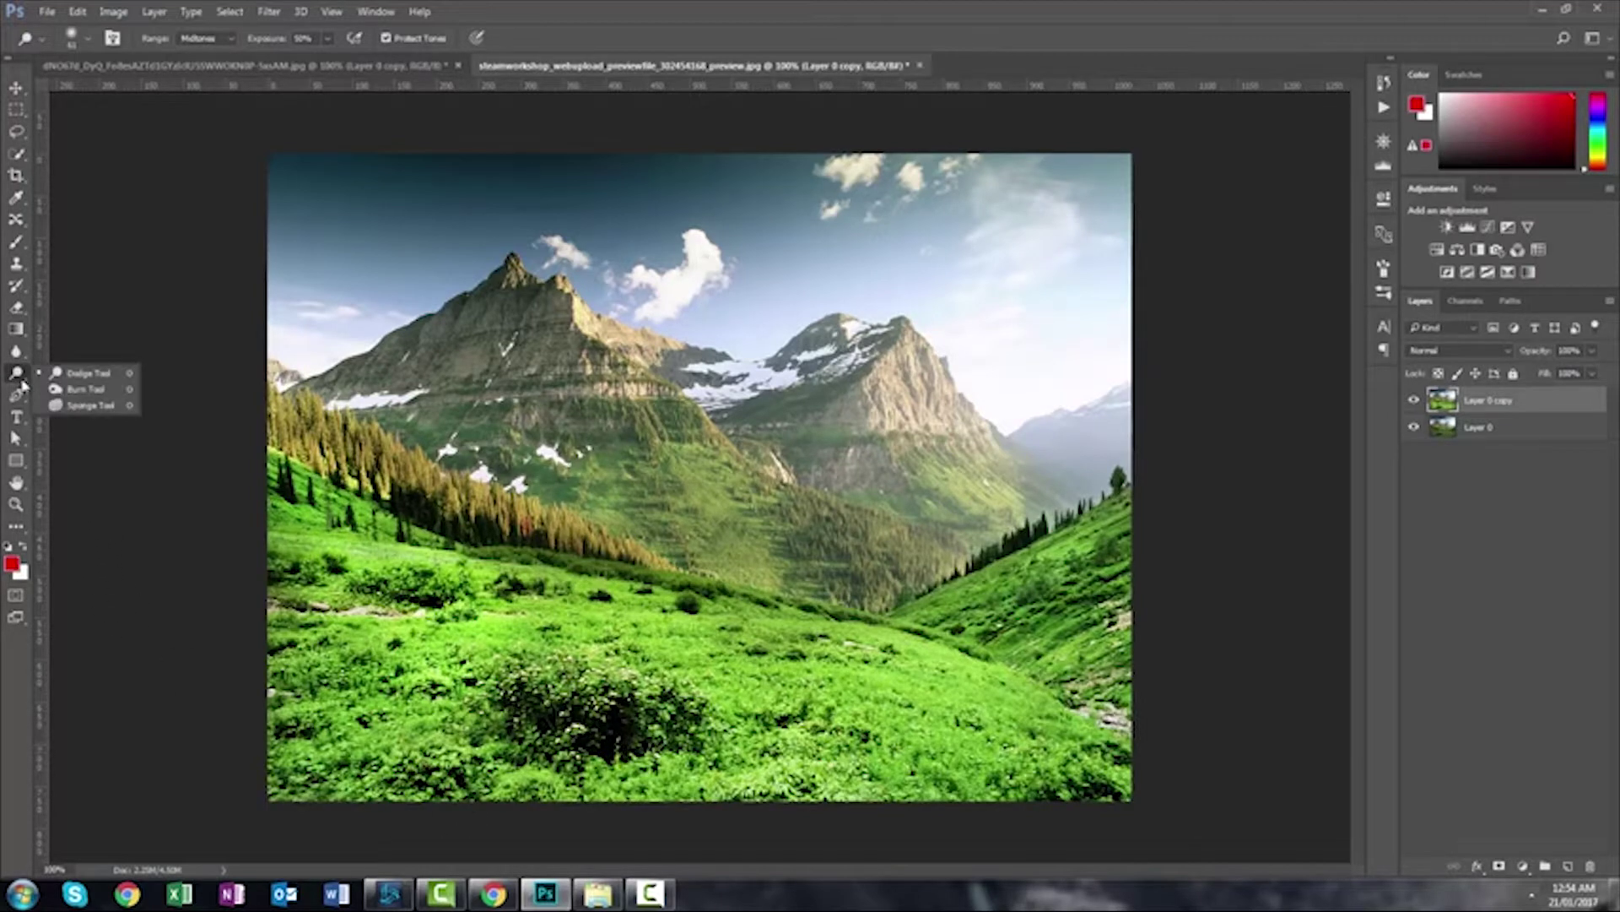
pyautogui.click(84, 389)
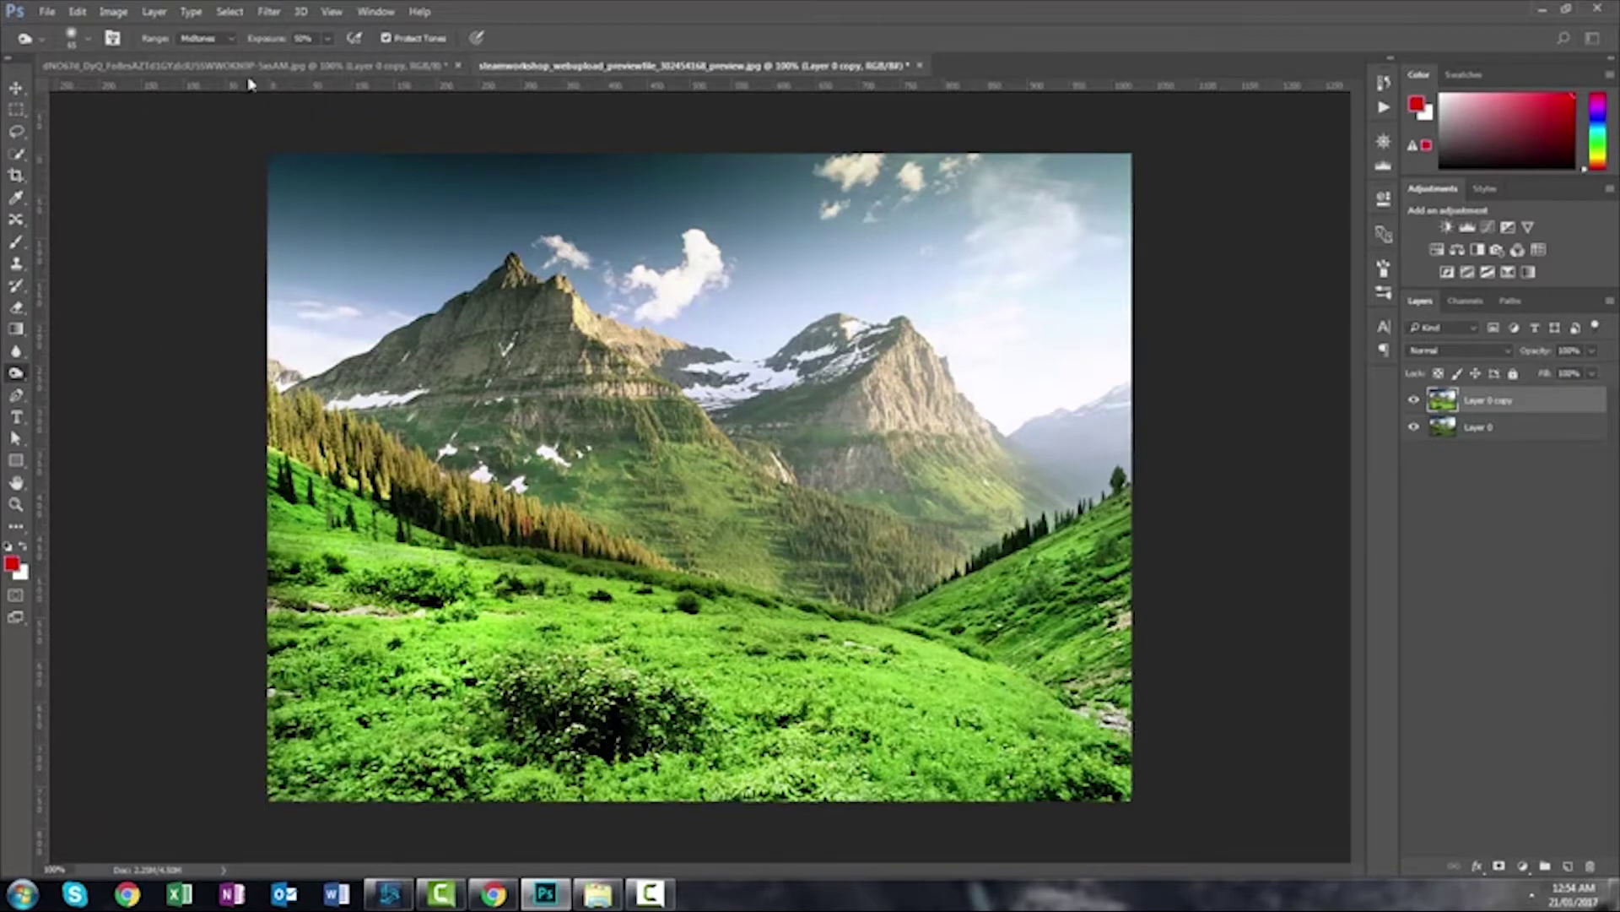
pyautogui.click(329, 41)
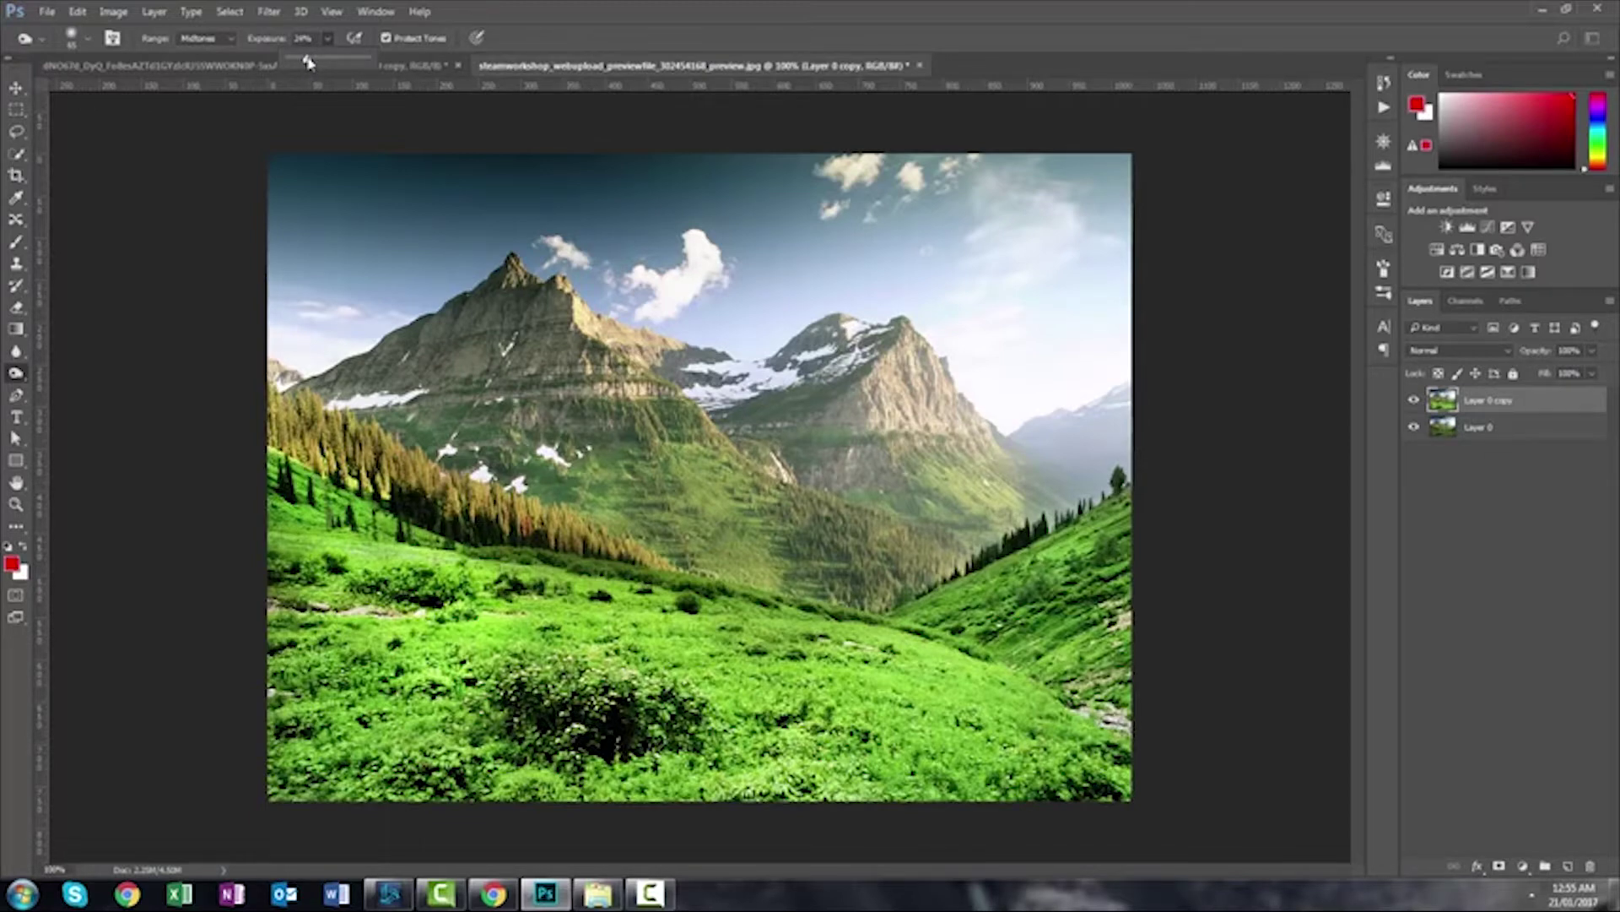
pyautogui.click(521, 26)
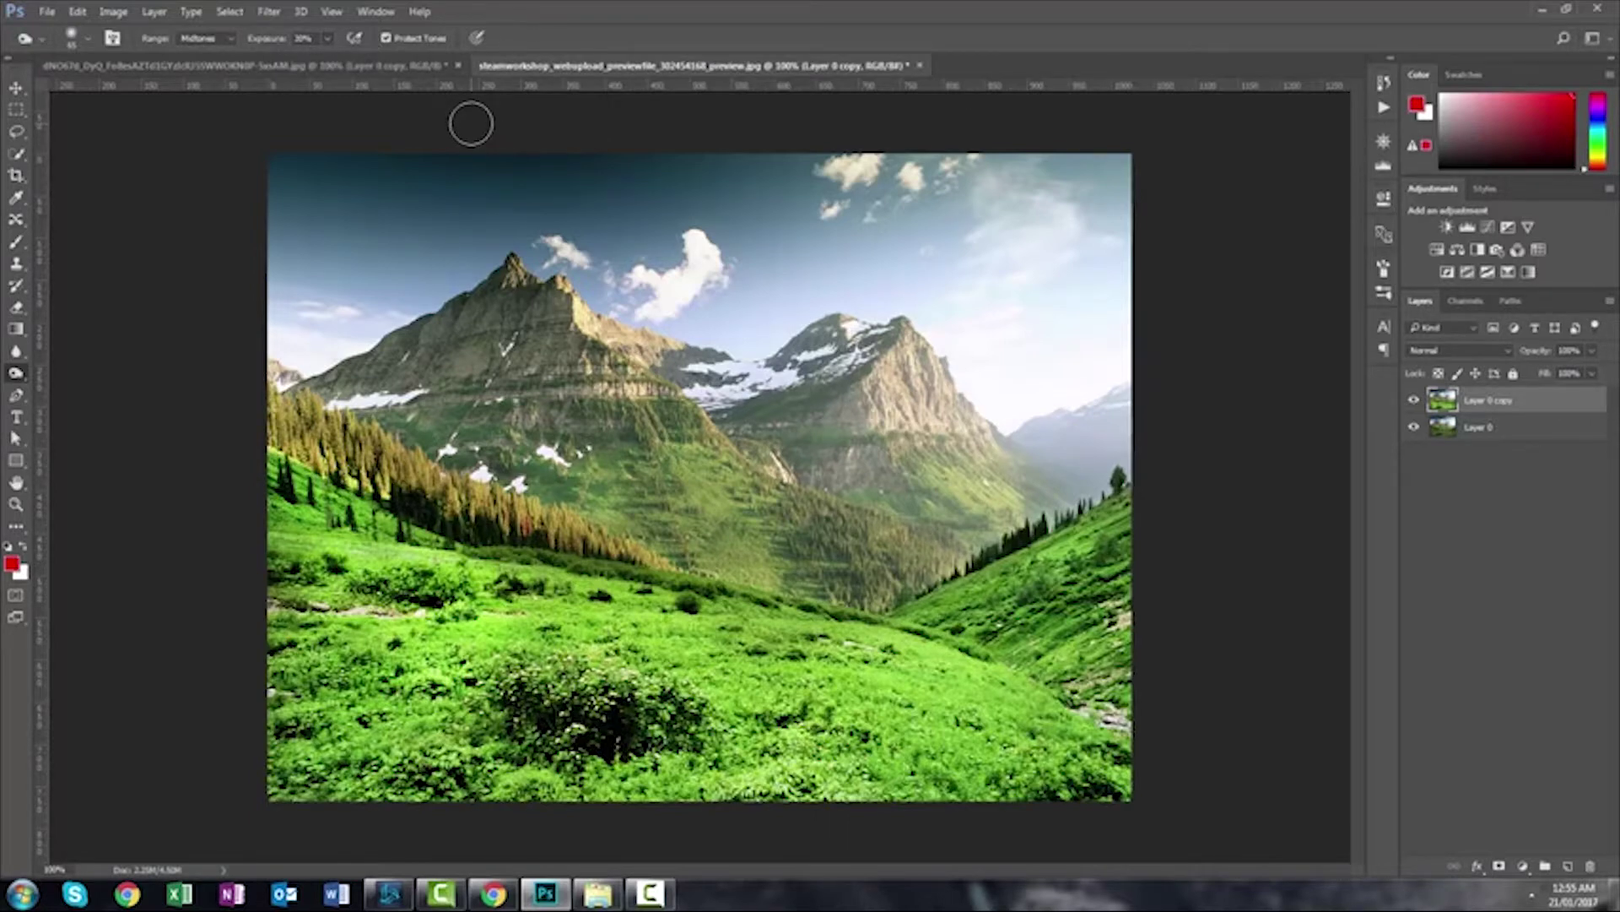
pyautogui.click(227, 38)
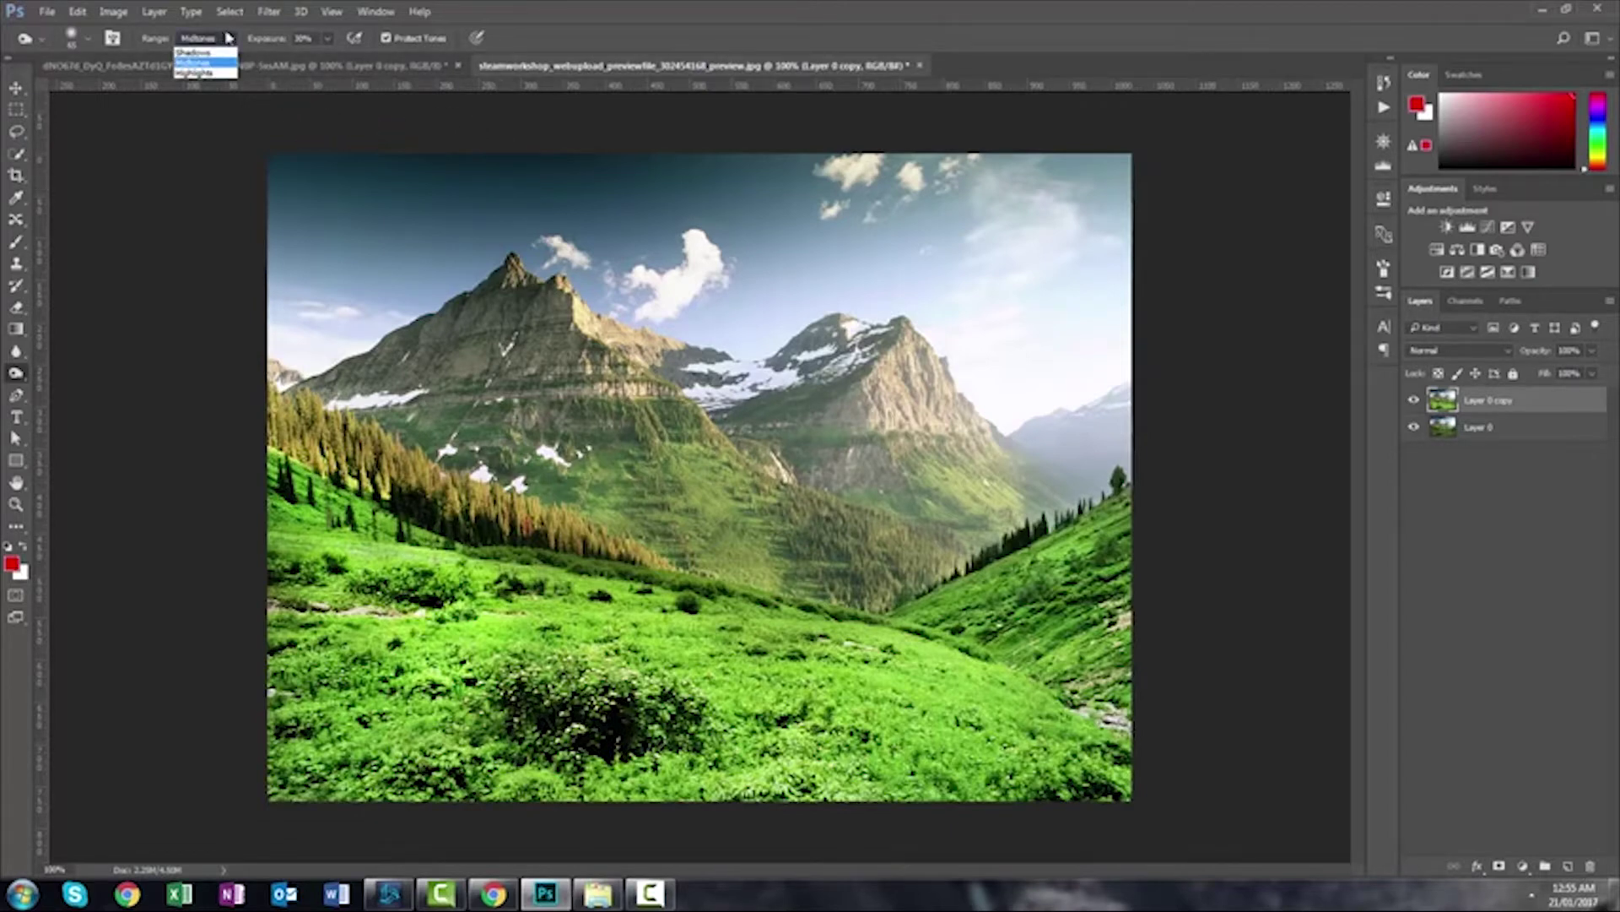
pyautogui.click(211, 63)
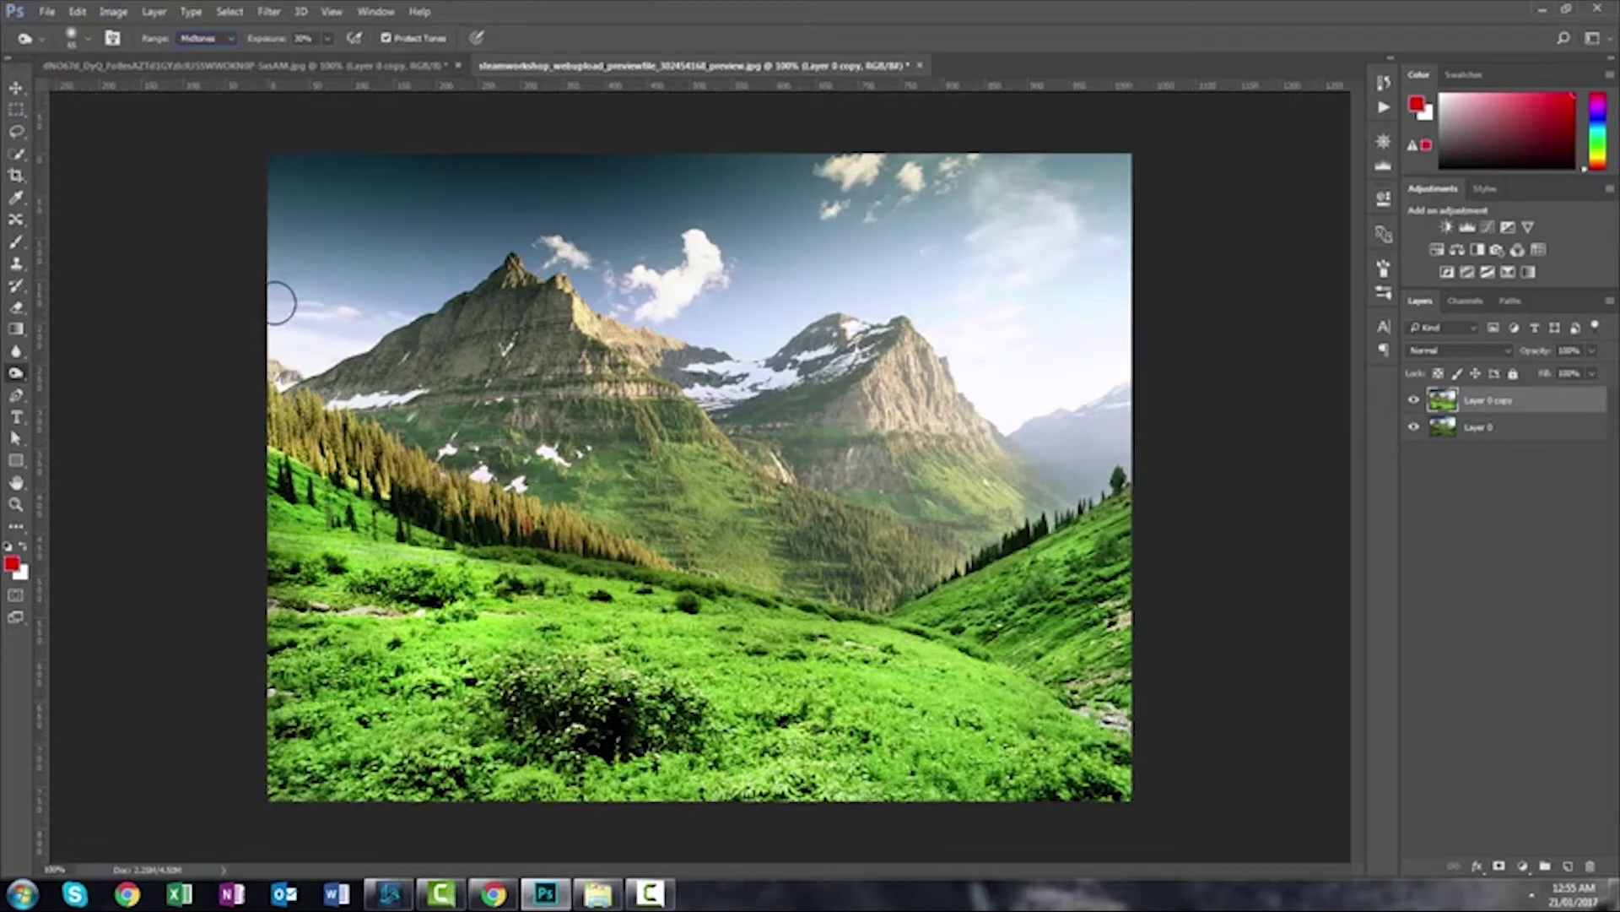
pyautogui.moveTo(274, 300)
pyautogui.mouseDown()
pyautogui.moveTo(382, 286)
pyautogui.moveTo(278, 334)
pyautogui.moveTo(372, 318)
pyautogui.moveTo(312, 356)
pyautogui.moveTo(439, 296)
pyautogui.moveTo(315, 321)
pyautogui.moveTo(395, 289)
pyautogui.moveTo(331, 286)
pyautogui.moveTo(448, 221)
pyautogui.moveTo(286, 258)
pyautogui.moveTo(445, 237)
pyautogui.moveTo(462, 267)
pyautogui.moveTo(395, 305)
pyautogui.moveTo(367, 239)
pyautogui.moveTo(276, 196)
pyautogui.moveTo(311, 224)
pyautogui.moveTo(266, 319)
pyautogui.moveTo(402, 293)
pyautogui.moveTo(445, 209)
pyautogui.moveTo(526, 188)
pyautogui.moveTo(455, 174)
pyautogui.moveTo(687, 182)
pyautogui.moveTo(418, 208)
pyautogui.moveTo(439, 198)
pyautogui.moveTo(549, 243)
pyautogui.moveTo(692, 207)
pyautogui.moveTo(639, 209)
pyautogui.moveTo(963, 152)
pyautogui.moveTo(721, 172)
pyautogui.moveTo(745, 168)
pyautogui.moveTo(654, 240)
pyautogui.moveTo(747, 233)
pyautogui.moveTo(799, 204)
pyautogui.moveTo(1193, 180)
pyautogui.moveTo(1058, 224)
pyautogui.moveTo(1019, 283)
pyautogui.moveTo(1033, 332)
pyautogui.moveTo(1077, 209)
pyautogui.moveTo(1069, 245)
pyautogui.moveTo(1009, 145)
pyautogui.moveTo(969, 349)
pyautogui.moveTo(1026, 383)
pyautogui.moveTo(994, 282)
pyautogui.moveTo(893, 235)
pyautogui.moveTo(736, 260)
pyautogui.moveTo(727, 308)
pyautogui.moveTo(756, 343)
pyautogui.moveTo(826, 331)
pyautogui.moveTo(574, 254)
pyautogui.moveTo(283, 234)
pyautogui.moveTo(358, 329)
pyautogui.mouseUp()
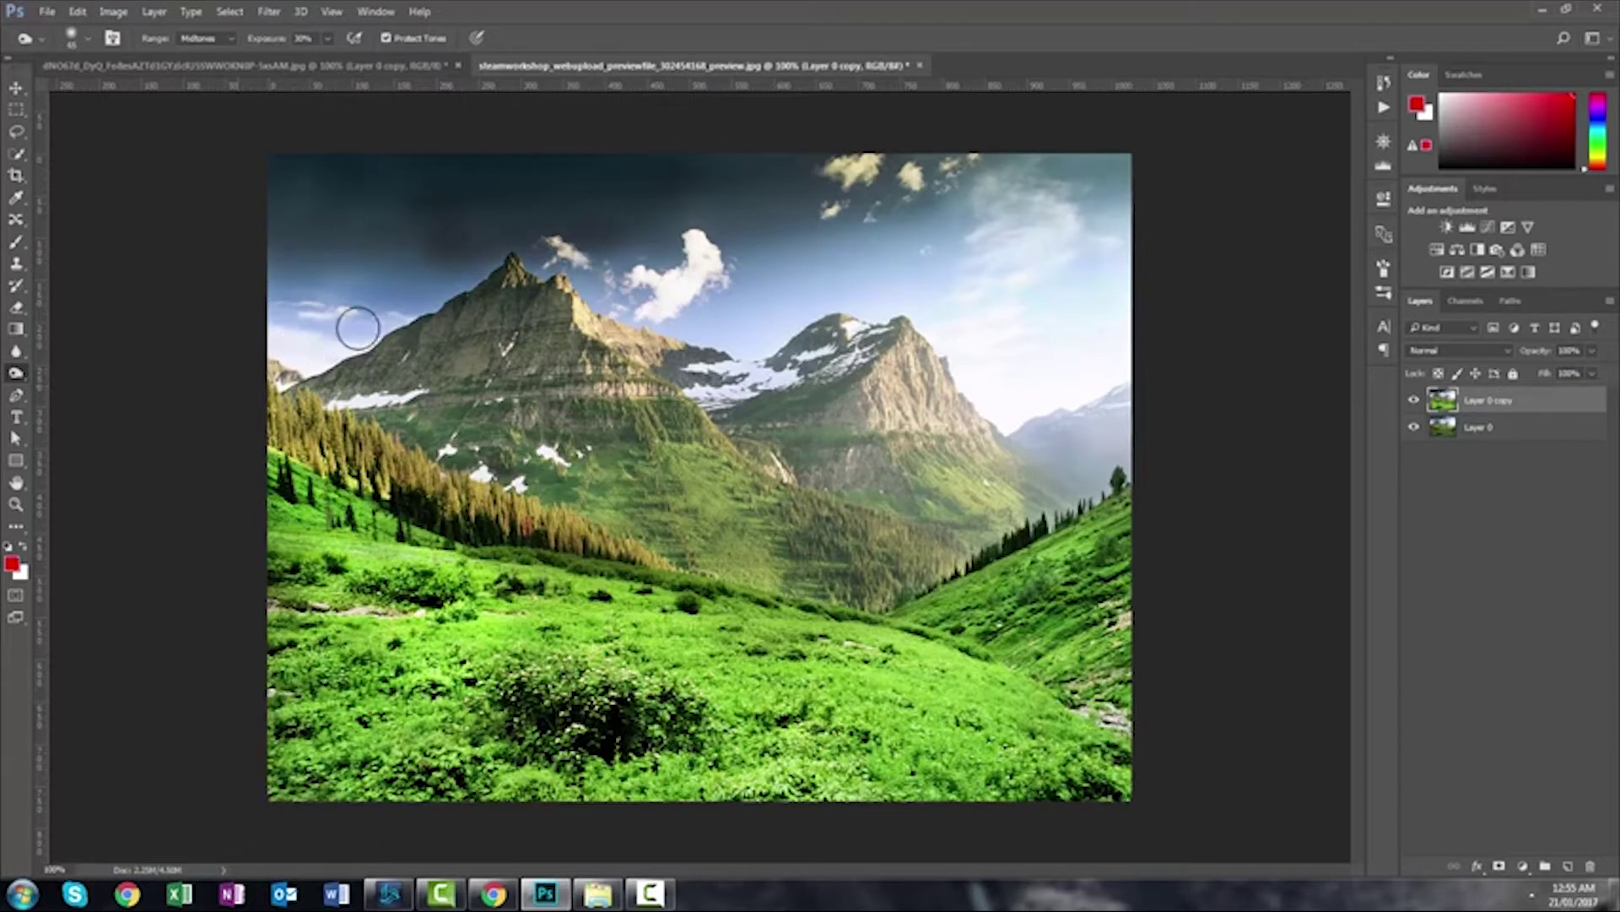
# Try burning the sky above the left mountain with the Shadows range, and undo the stroke.
pyautogui.click(207, 38)
pyautogui.click(198, 49)
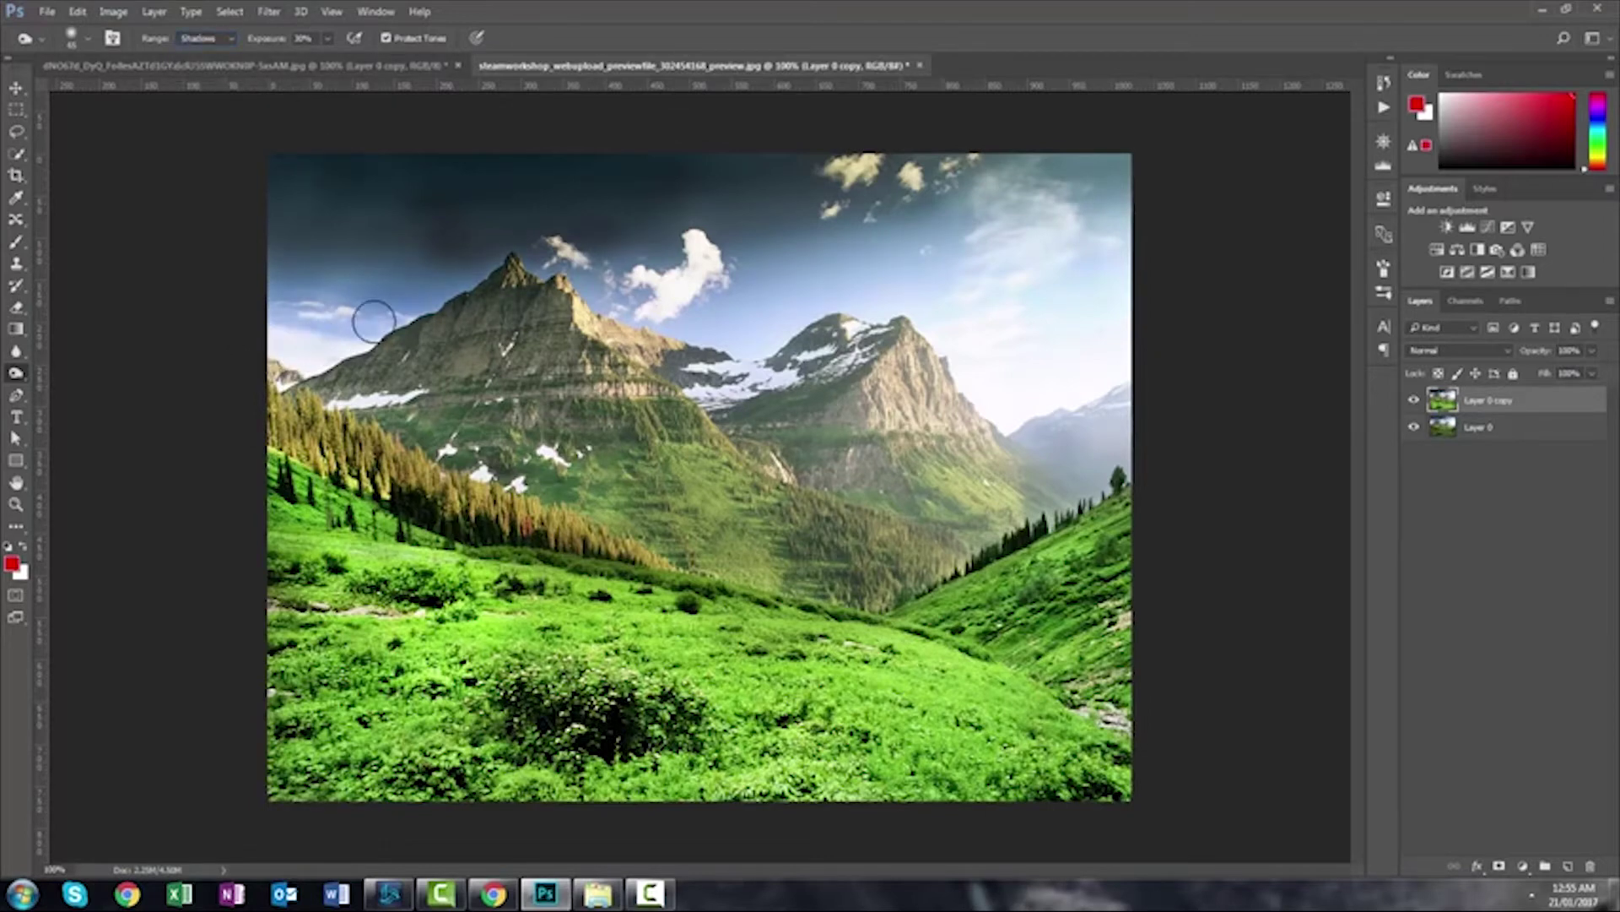
pyautogui.moveTo(333, 311)
pyautogui.mouseDown()
pyautogui.moveTo(283, 182)
pyautogui.moveTo(591, 211)
pyautogui.moveTo(498, 161)
pyautogui.moveTo(542, 232)
pyautogui.mouseUp()
pyautogui.hotkey('ctrl', 'z')
# Burn the bright sky and clouds from the right side across to the left with the Highlights range.
pyautogui.click(207, 38)
pyautogui.click(209, 73)
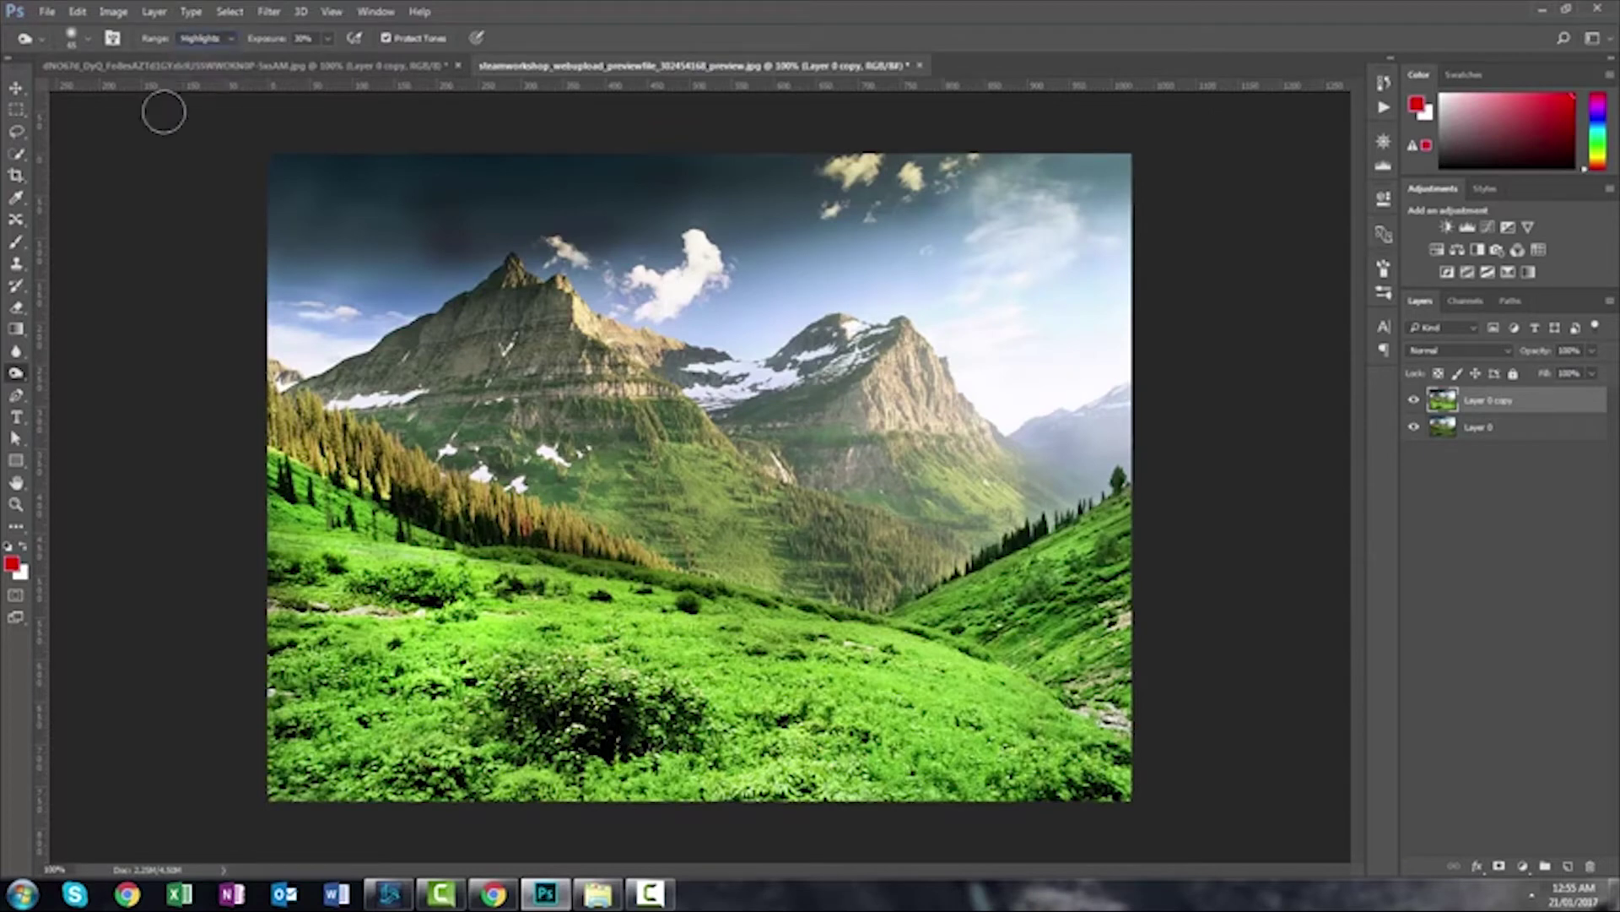
pyautogui.rightClick(16, 382)
pyautogui.click(15, 380)
pyautogui.moveTo(961, 306)
pyautogui.mouseDown()
pyautogui.moveTo(1011, 332)
pyautogui.moveTo(973, 270)
pyautogui.moveTo(913, 254)
pyautogui.moveTo(938, 264)
pyautogui.moveTo(944, 205)
pyautogui.moveTo(903, 231)
pyautogui.moveTo(942, 277)
pyautogui.moveTo(1073, 217)
pyautogui.moveTo(1123, 273)
pyautogui.mouseUp()
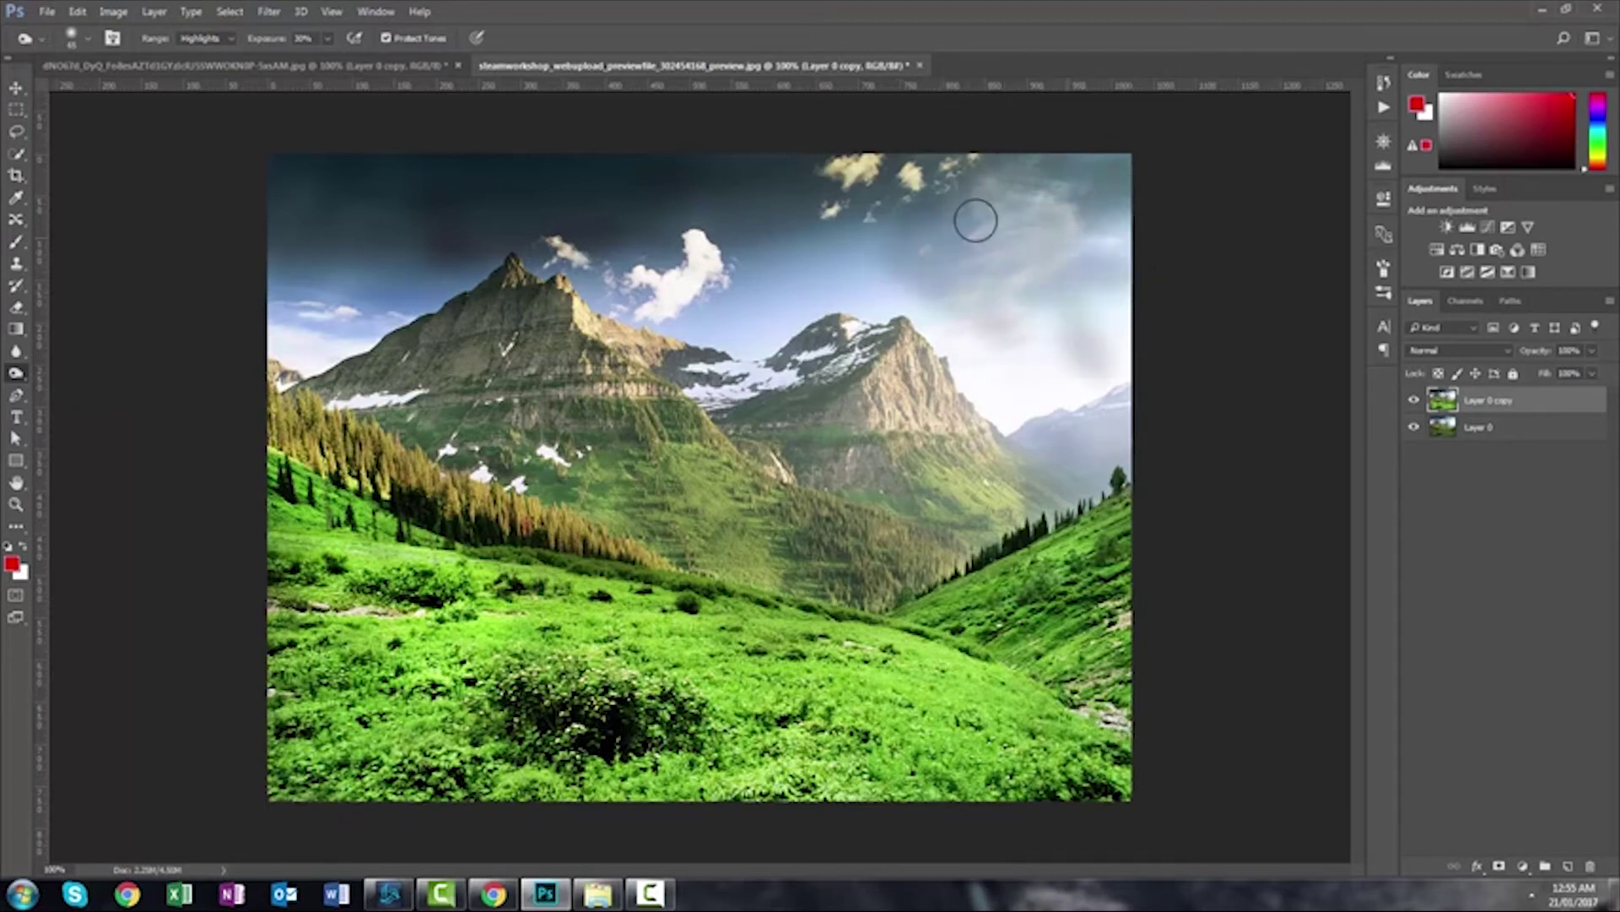
pyautogui.moveTo(976, 220)
pyautogui.mouseDown()
pyautogui.moveTo(1019, 411)
pyautogui.moveTo(979, 373)
pyautogui.moveTo(1046, 394)
pyautogui.moveTo(1095, 385)
pyautogui.moveTo(1003, 350)
pyautogui.moveTo(1113, 237)
pyautogui.moveTo(957, 205)
pyautogui.moveTo(1061, 264)
pyautogui.moveTo(764, 302)
pyautogui.moveTo(637, 265)
pyautogui.moveTo(863, 264)
pyautogui.moveTo(694, 340)
pyautogui.moveTo(767, 193)
pyautogui.moveTo(371, 316)
pyautogui.moveTo(333, 356)
pyautogui.moveTo(288, 304)
pyautogui.mouseUp()
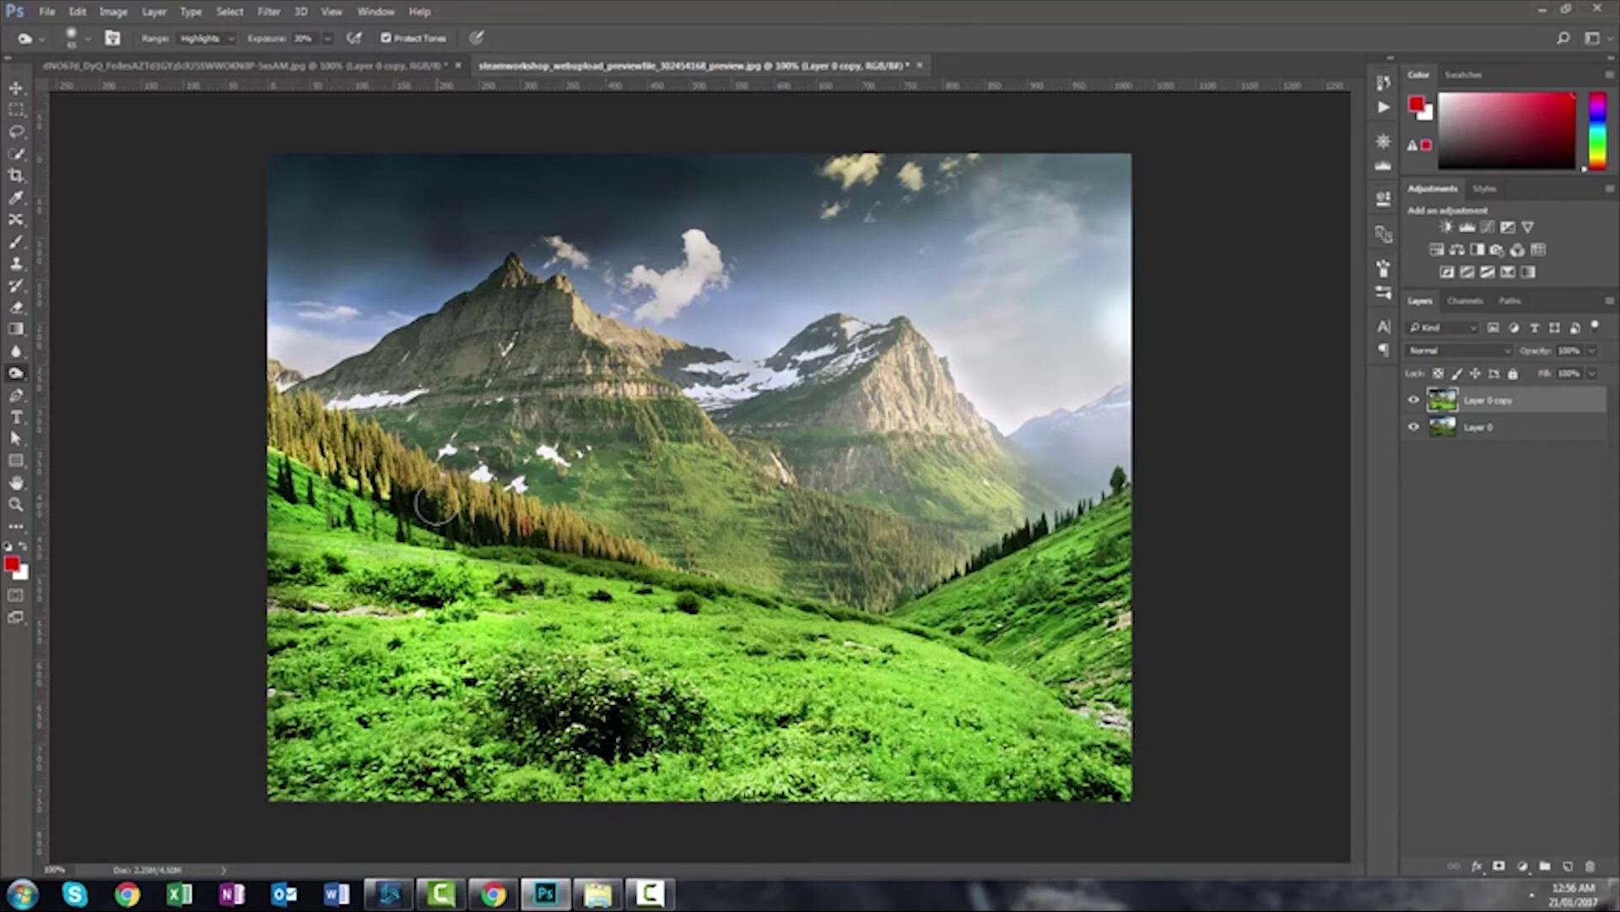
pyautogui.click(648, 897)
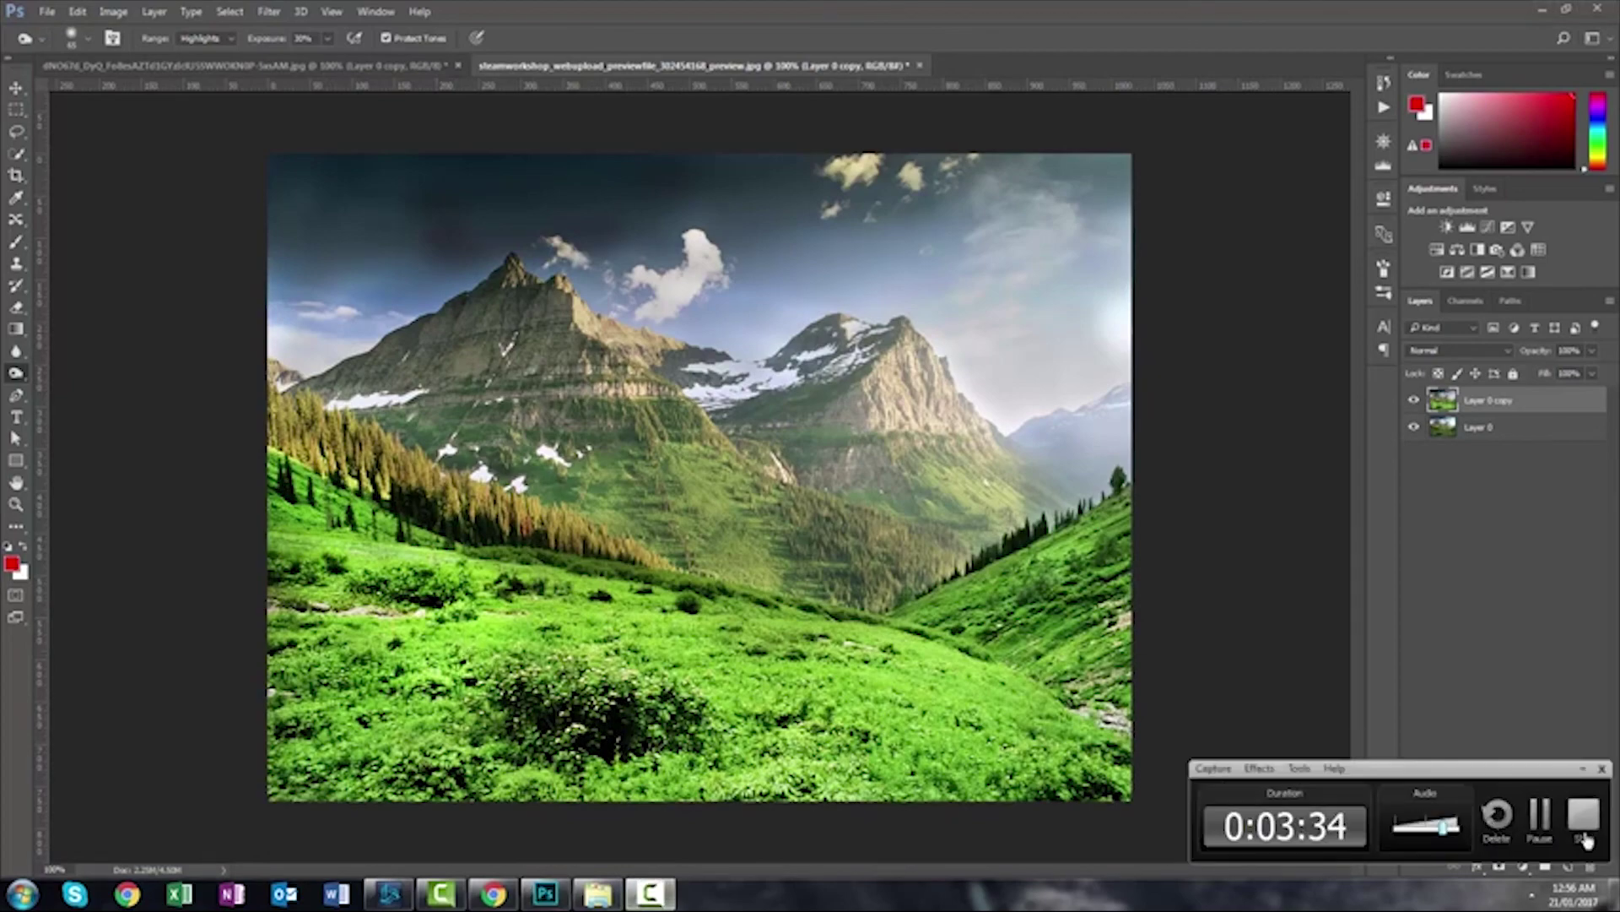